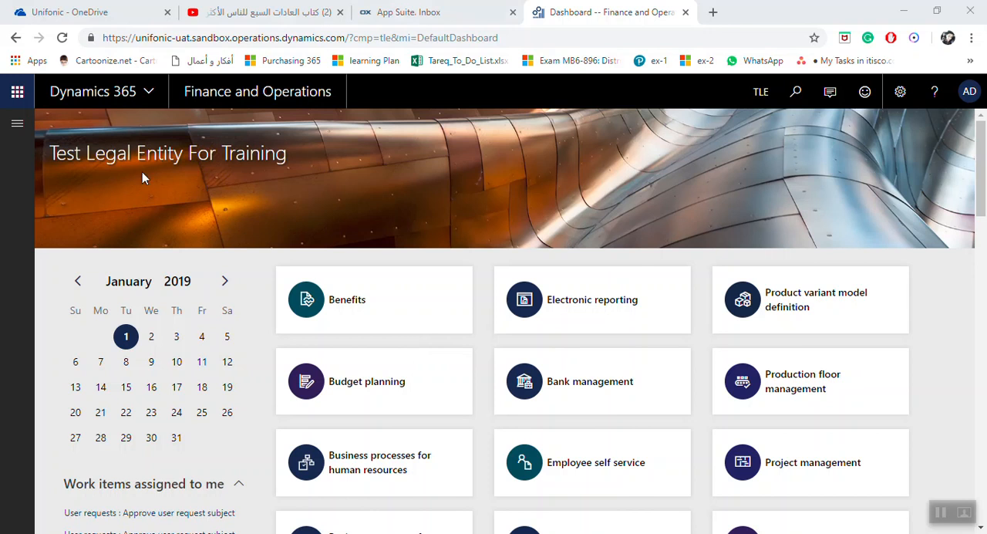
Open the Fixed asset posting profiles page from the Fixed assets module's setup.
click(18, 124)
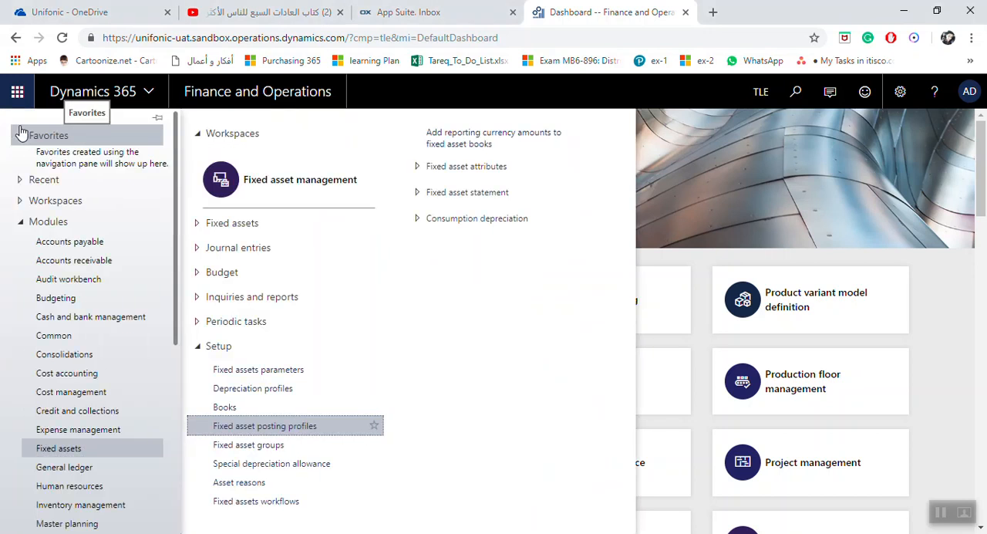
click(62, 450)
click(61, 449)
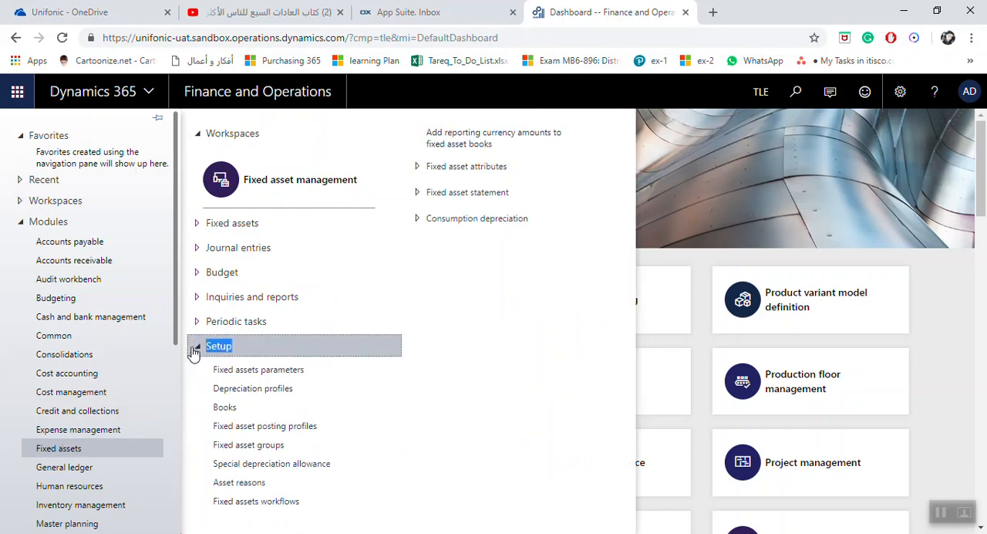
click(297, 429)
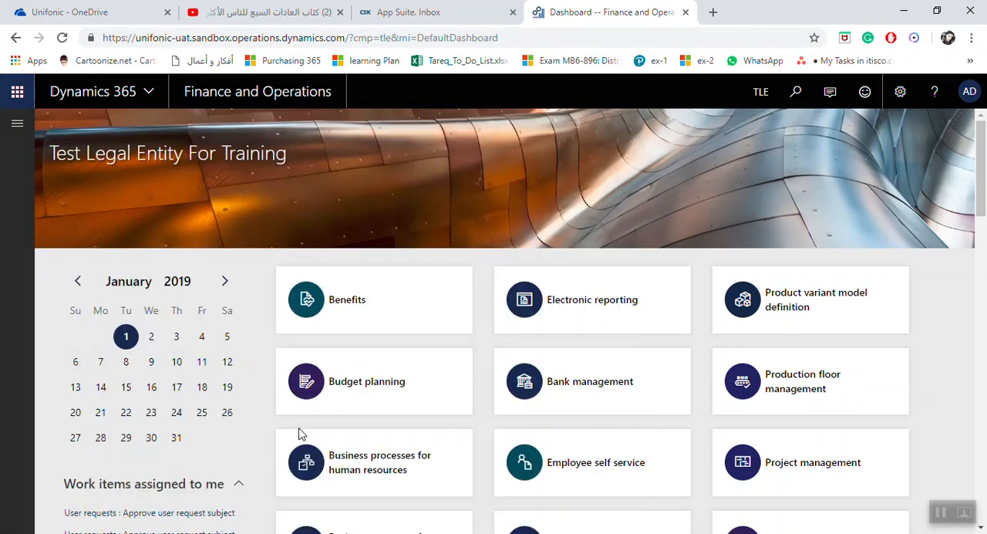
Create a new fixed asset posting profile named Standard.
click(108, 121)
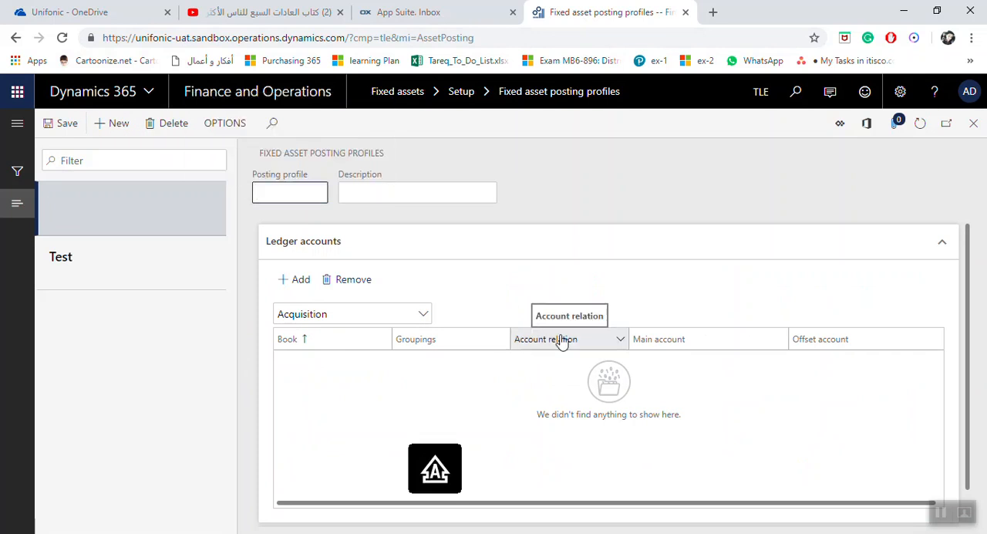
text(Standard)
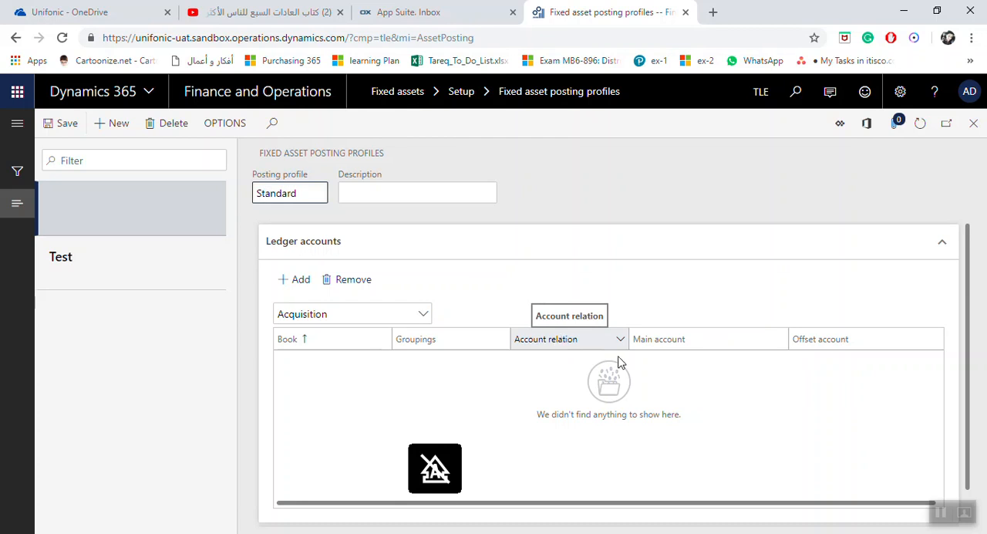
Enter "Standard Posting Profile For Company" as the Standard profile's description.
click(389, 194)
text(Standa)
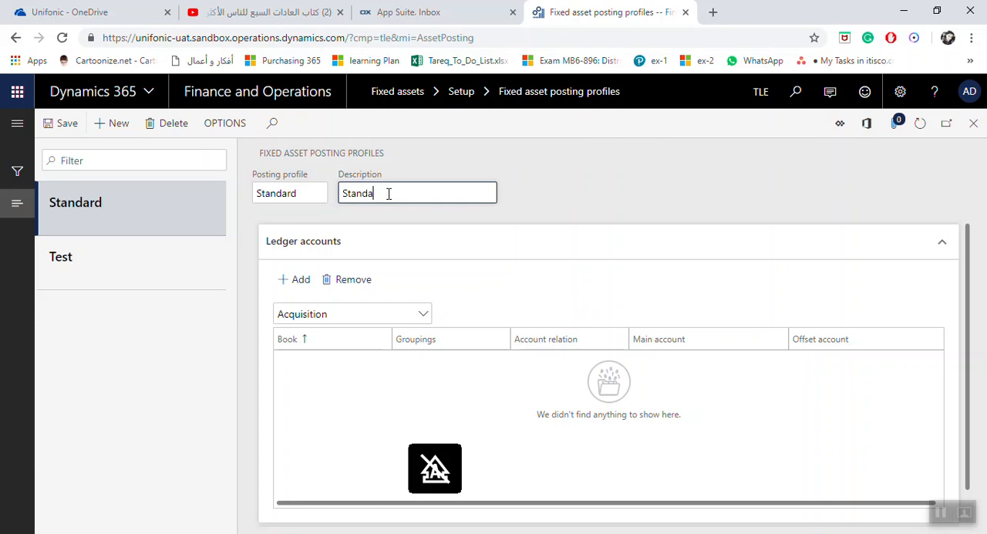
text(rd Posting Profile for the )
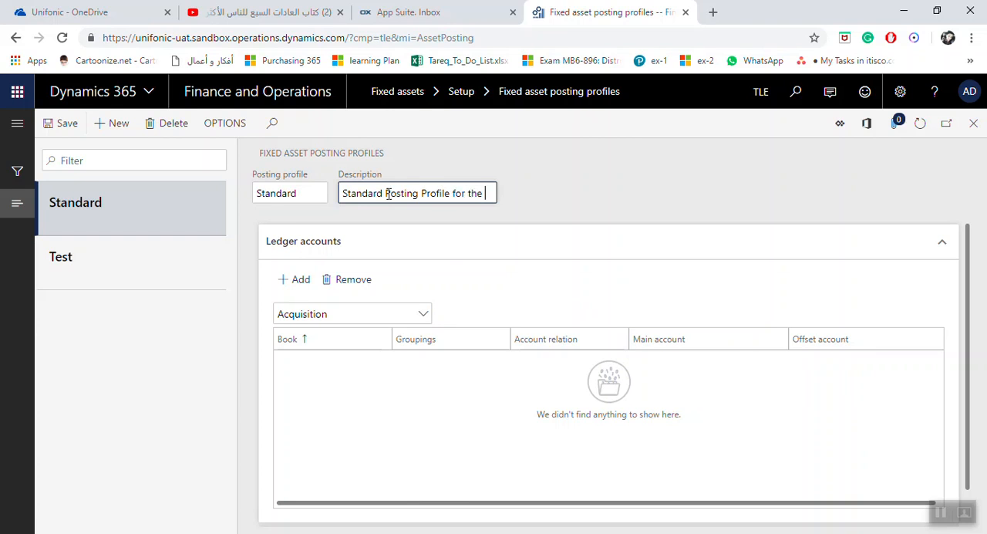
text(legal)
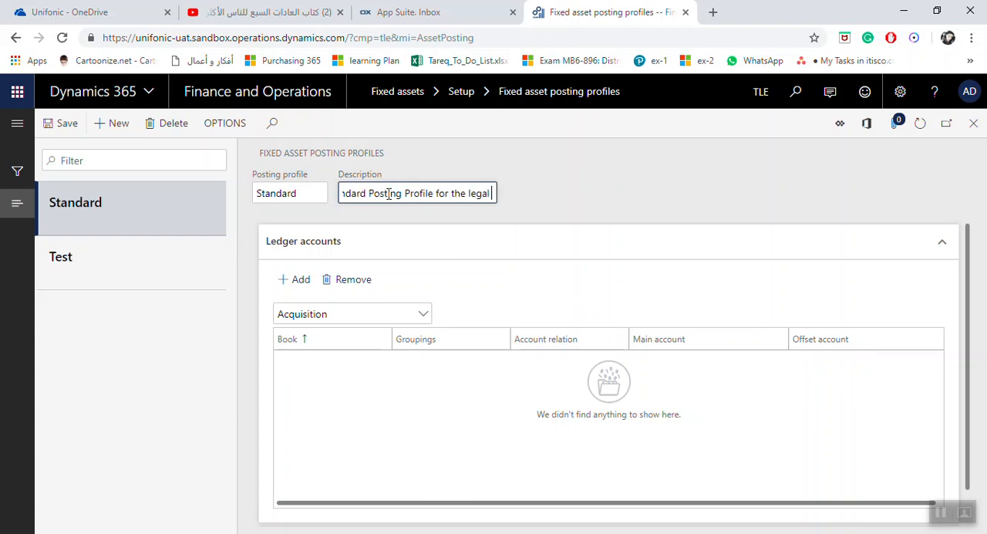
key(BackSpace)
key(BackSpace)
key(BackSpace)
key(BackSpace)
key(BackSpace)
key(BackSpace)
key(BackSpace)
key(BackSpace)
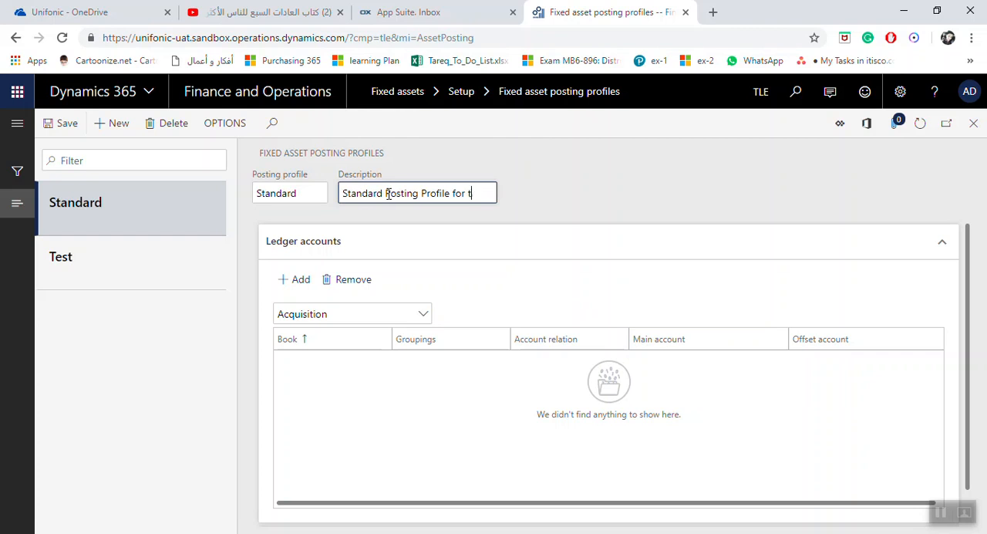
key(BackSpace)
key(BackSpace)
text(For Co)
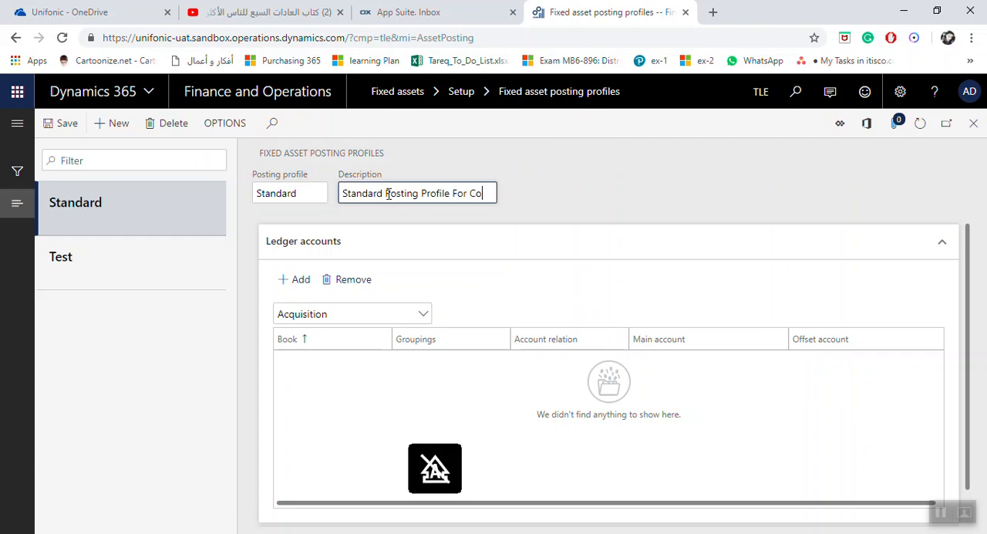
text(mpany)
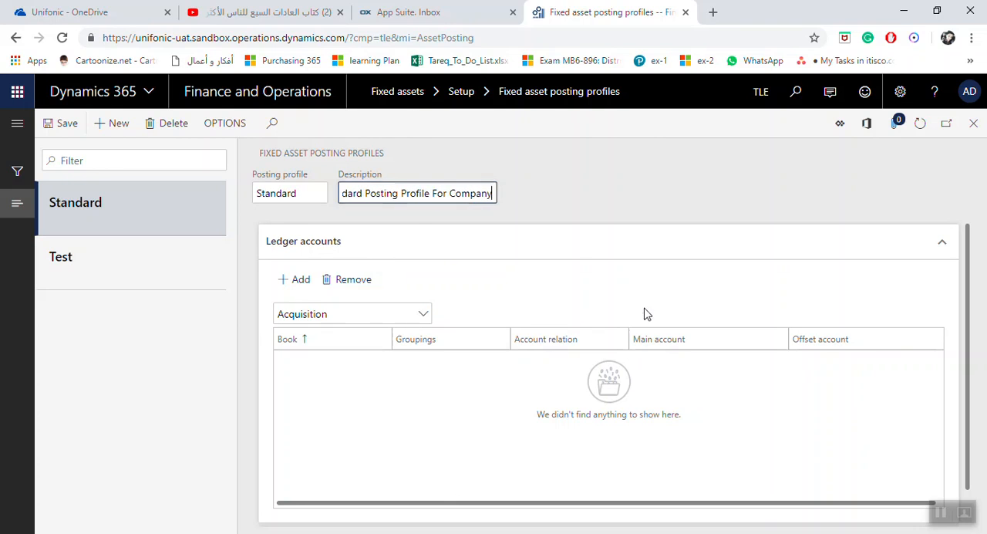
Review the transaction types available for the profile's ledger accounts and keep Acquisition selected.
scroll(672, 342, down, 1)
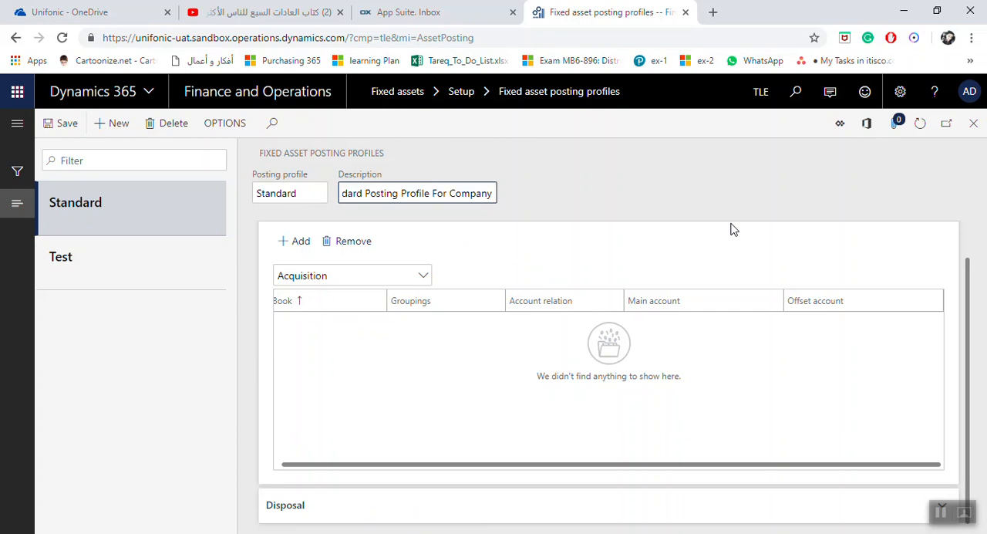
scroll(535, 286, up, 1)
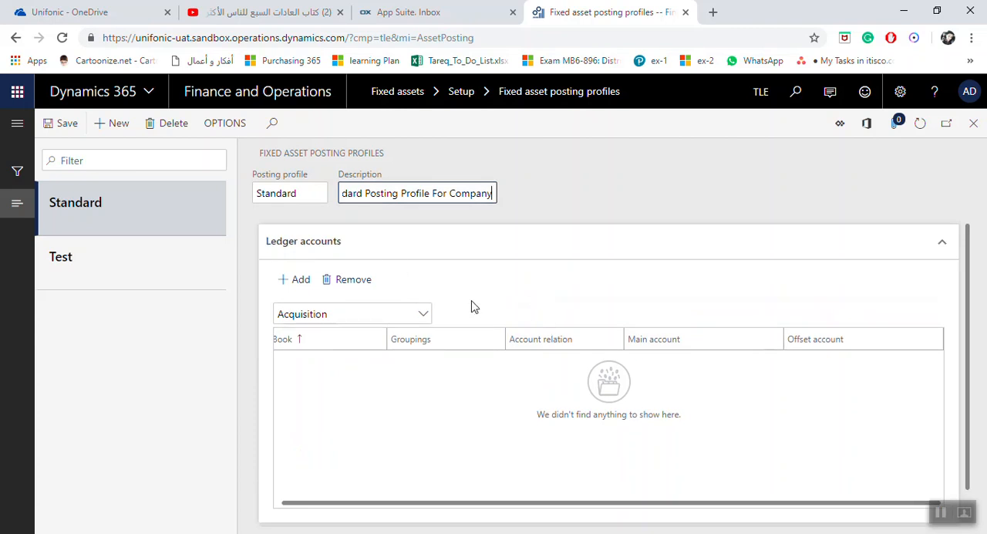
click(426, 314)
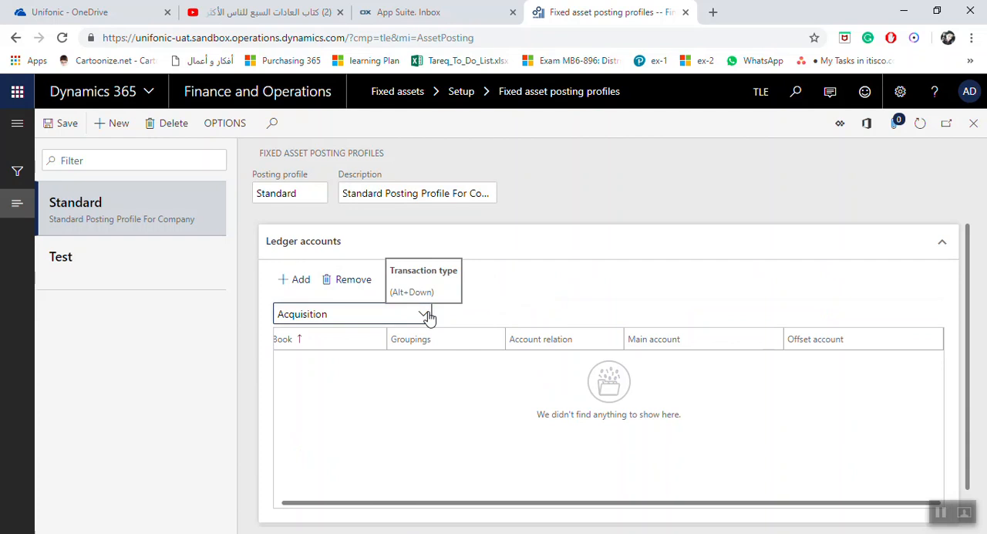
click(426, 315)
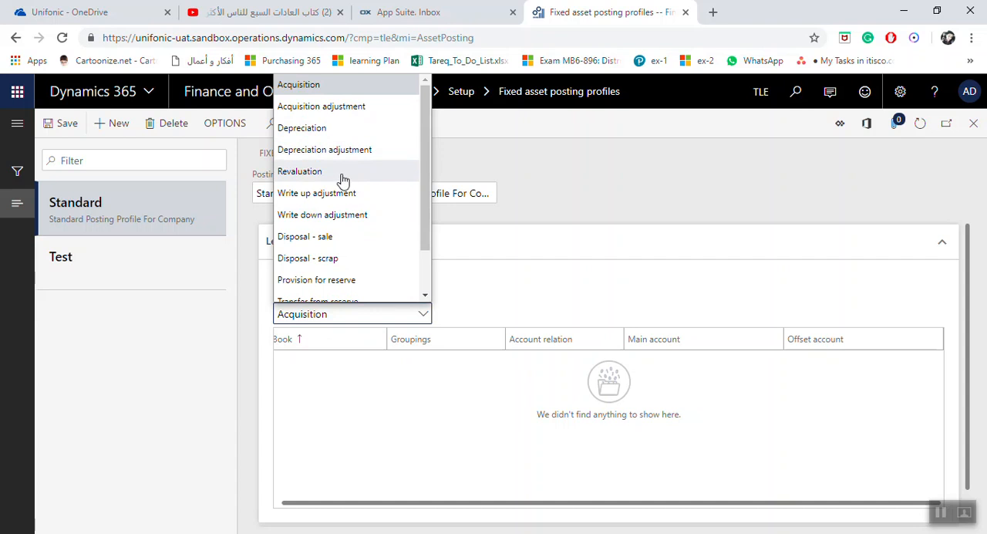
drag(423, 219, 418, 249)
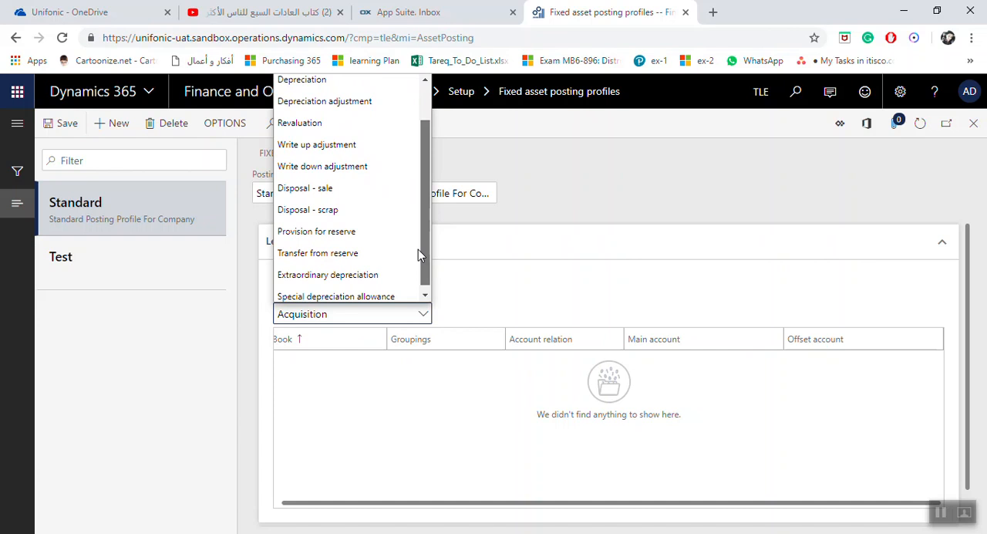
drag(418, 249, 414, 268)
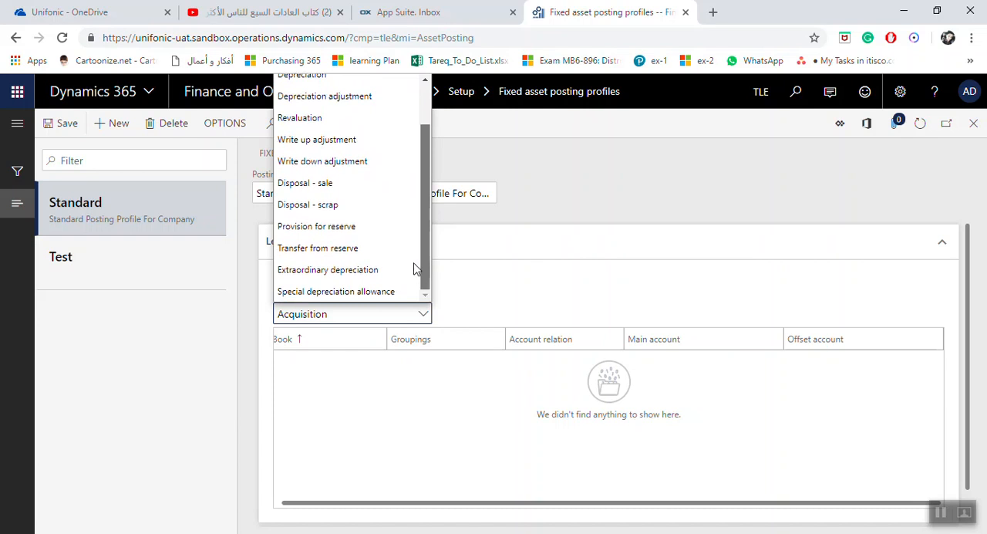
scroll(414, 267, up, 2)
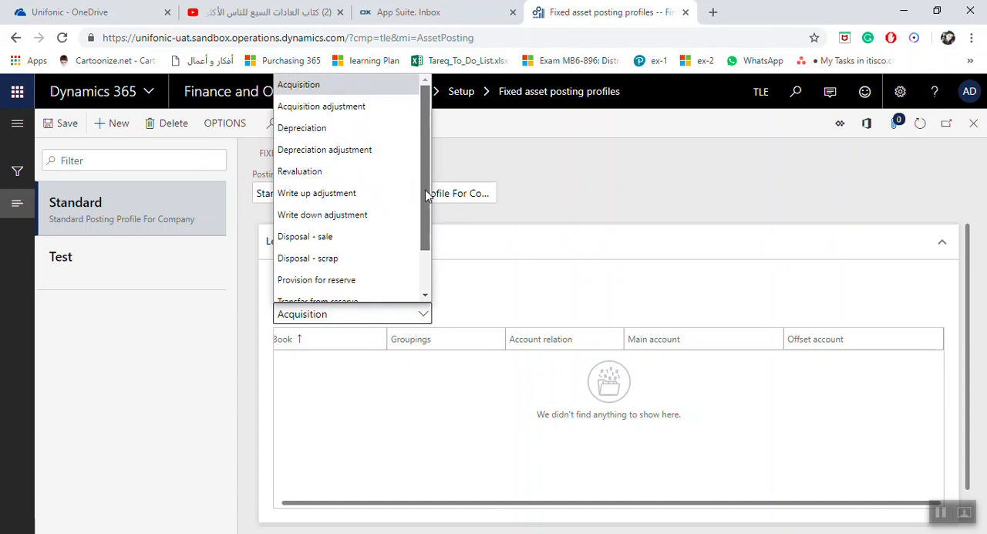
click(383, 85)
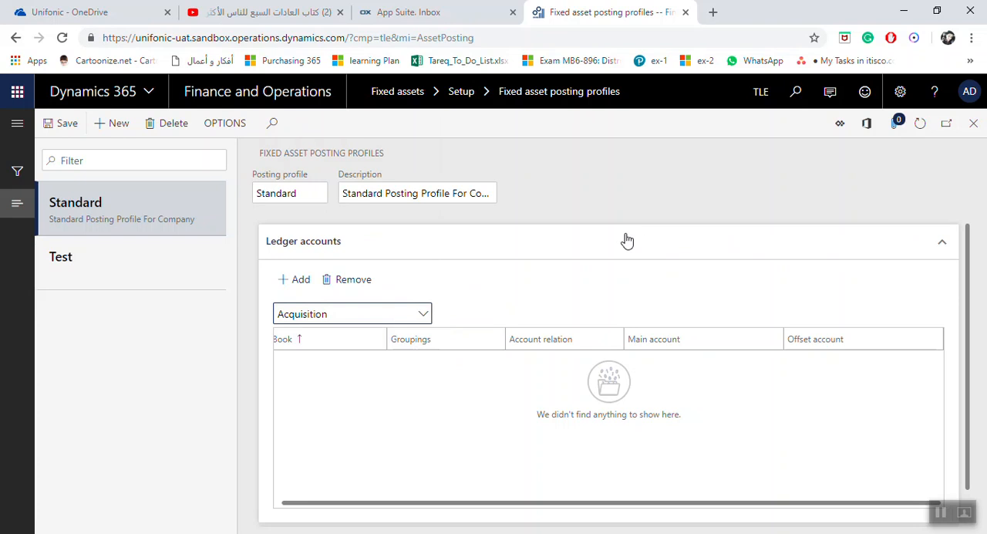
Add an Acquisition ledger account line for the Depr book.
click(300, 281)
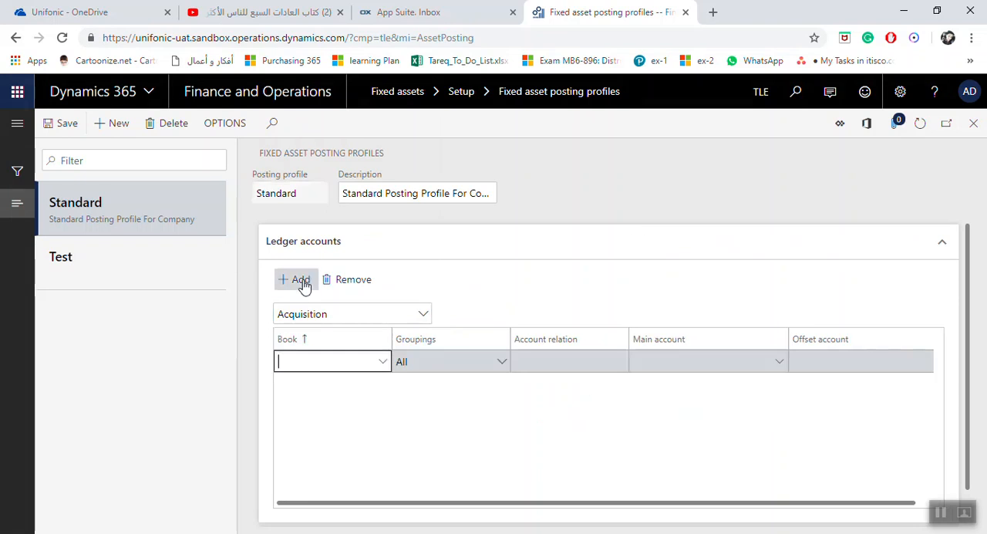
click(383, 362)
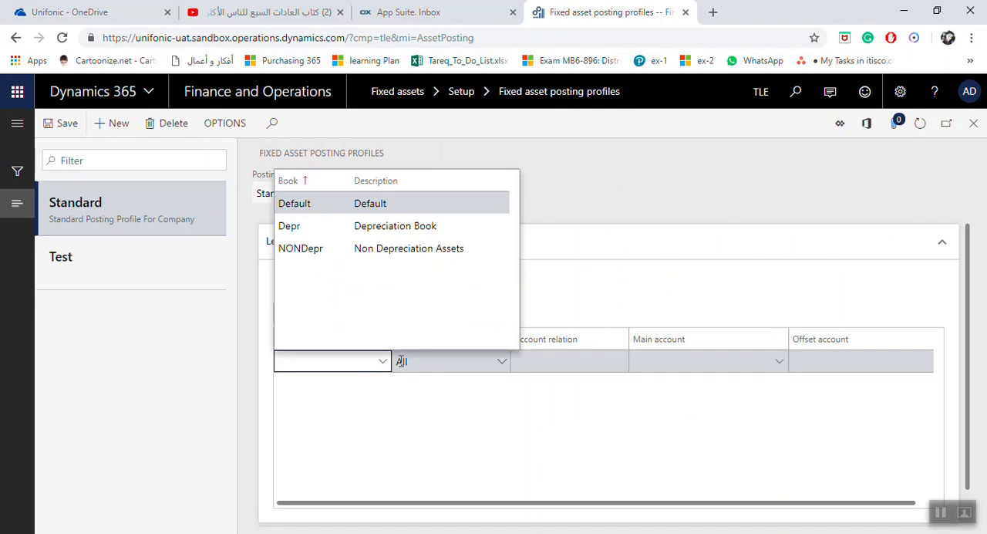
click(316, 226)
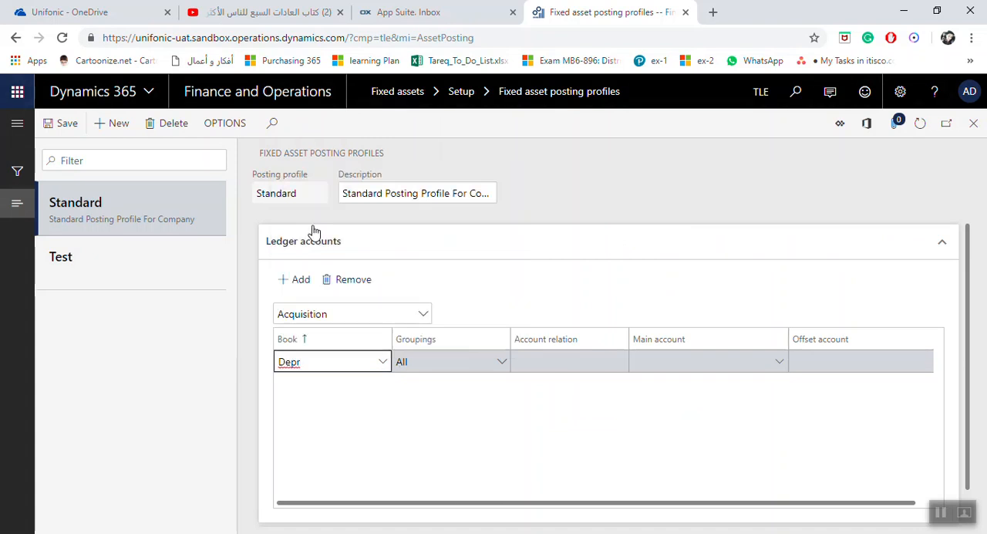
Try the Group and All groupings on the Depr line to compare their account relation options.
click(502, 368)
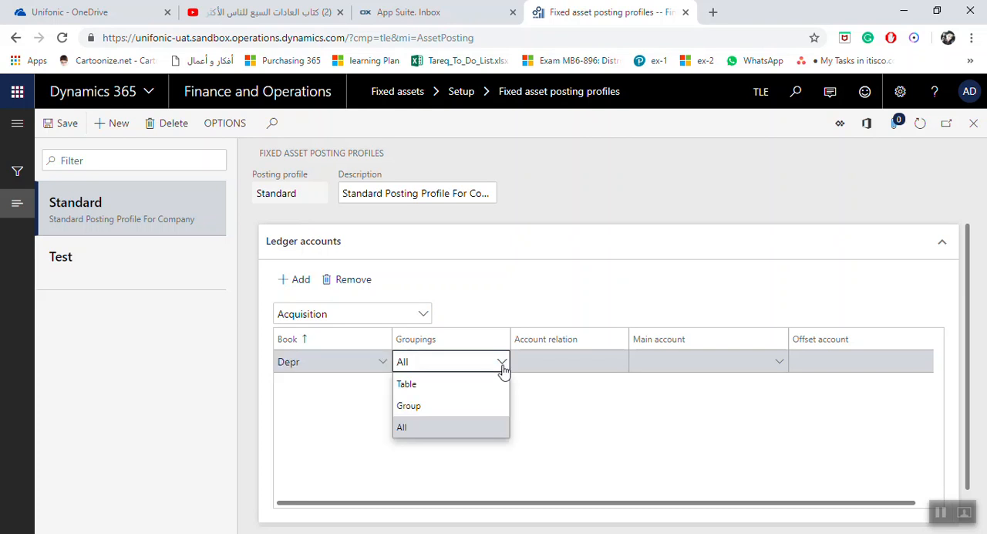
click(425, 407)
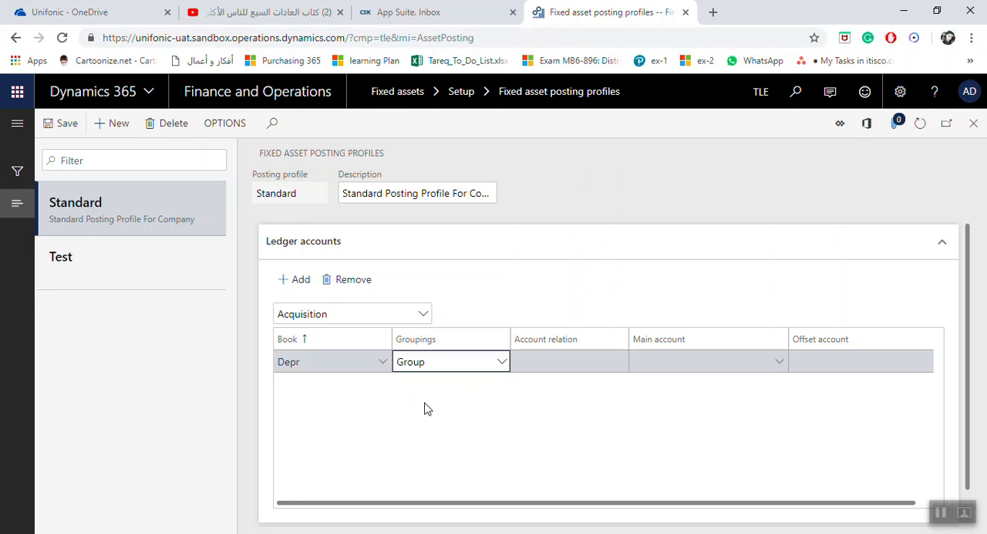
click(624, 366)
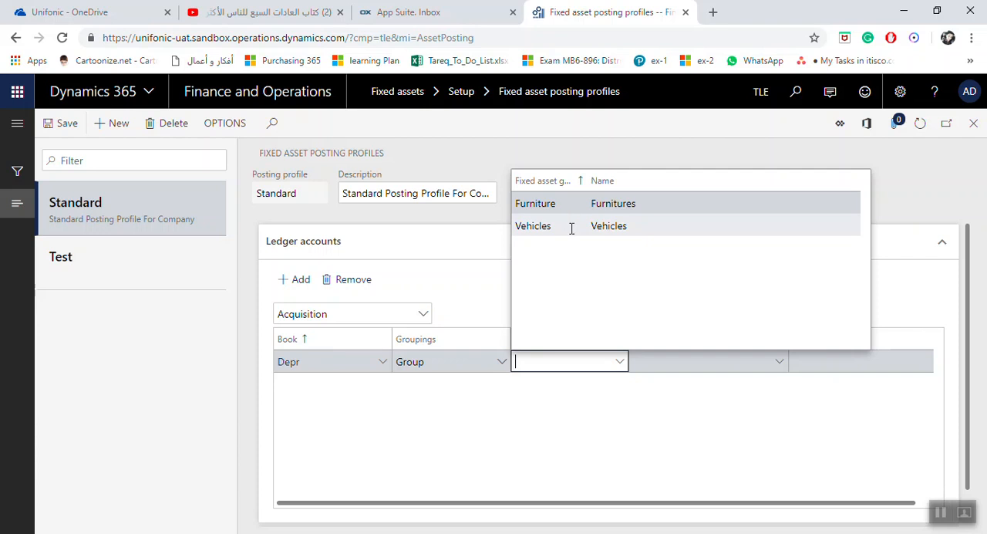
click(503, 361)
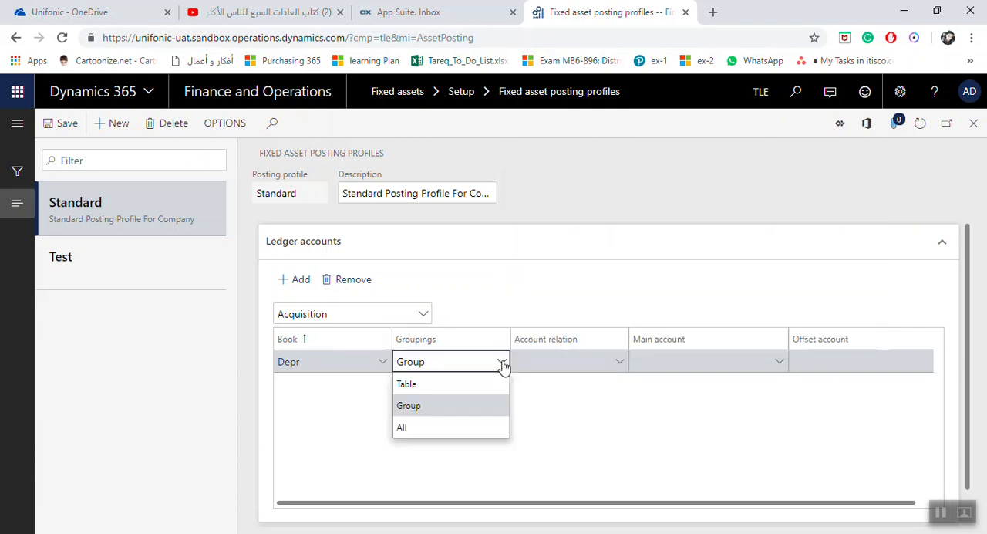
click(414, 428)
click(603, 361)
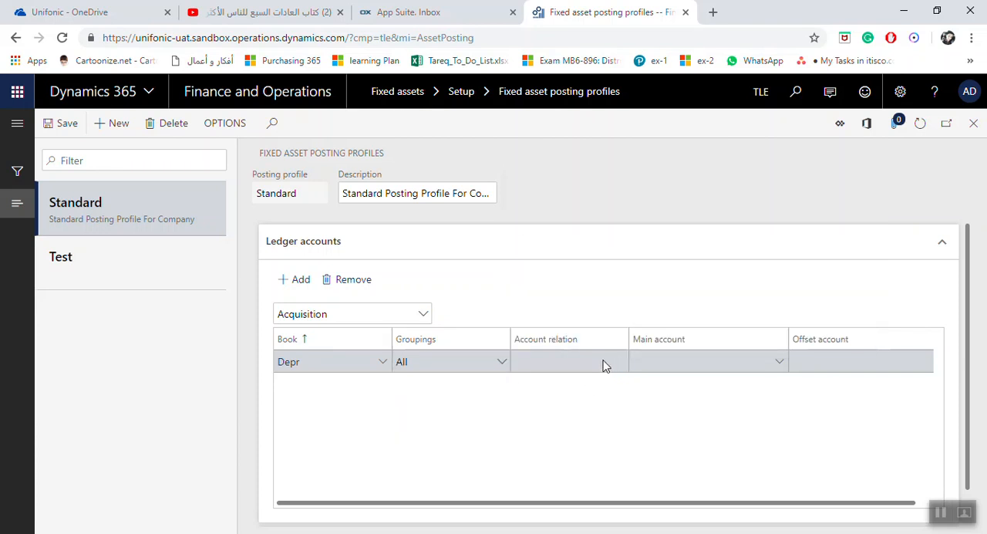
click(686, 364)
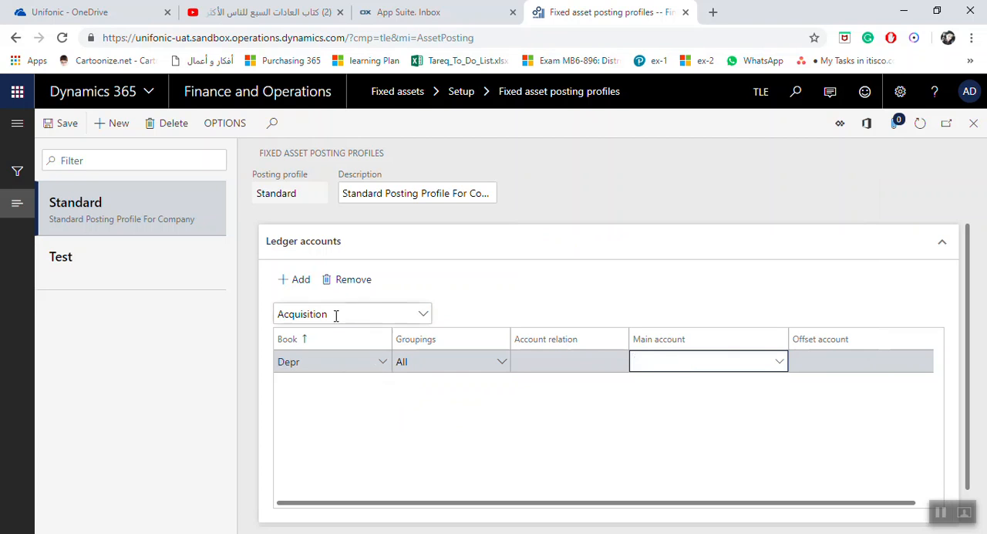
Set the Depr line's grouping to Group and its account relation to Furniture.
click(502, 363)
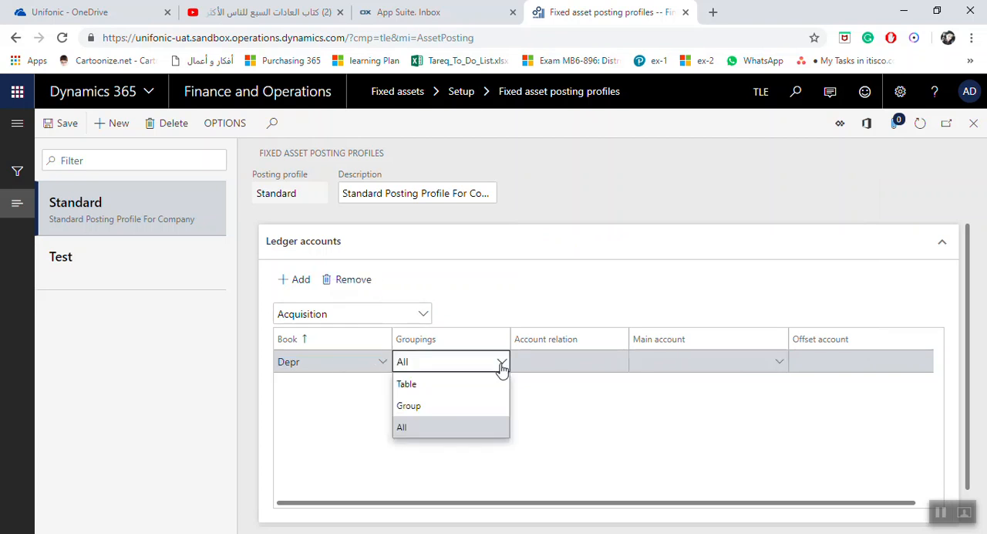
click(466, 405)
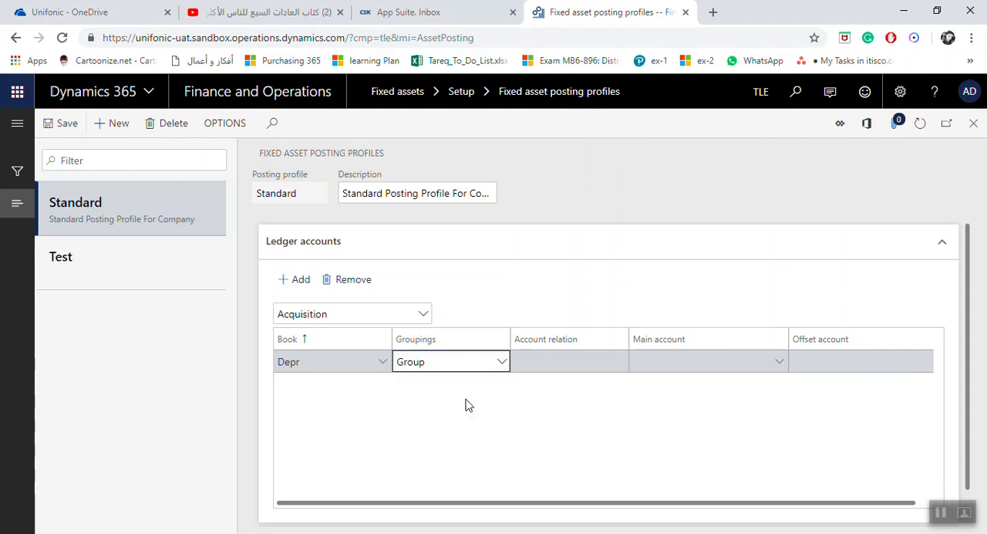
click(620, 364)
click(620, 362)
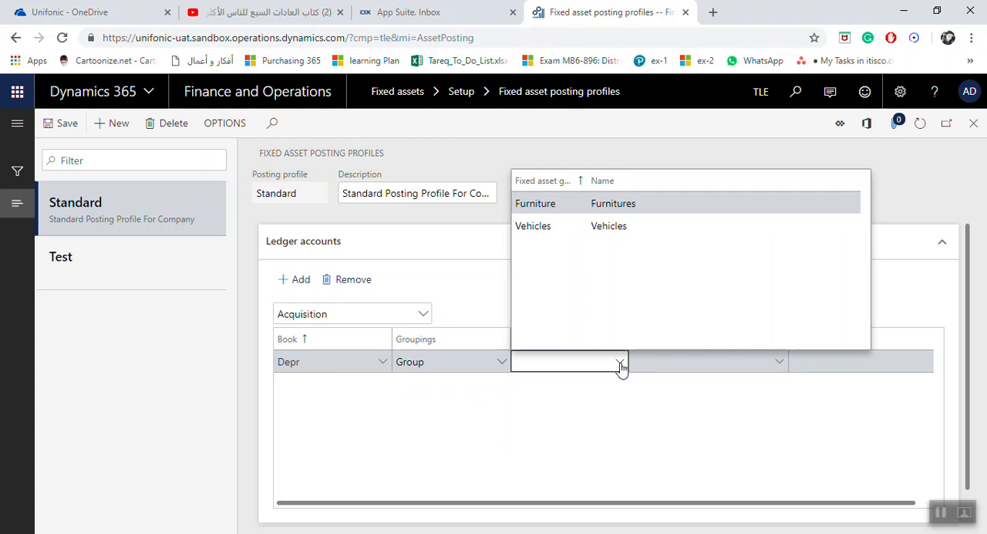
click(576, 205)
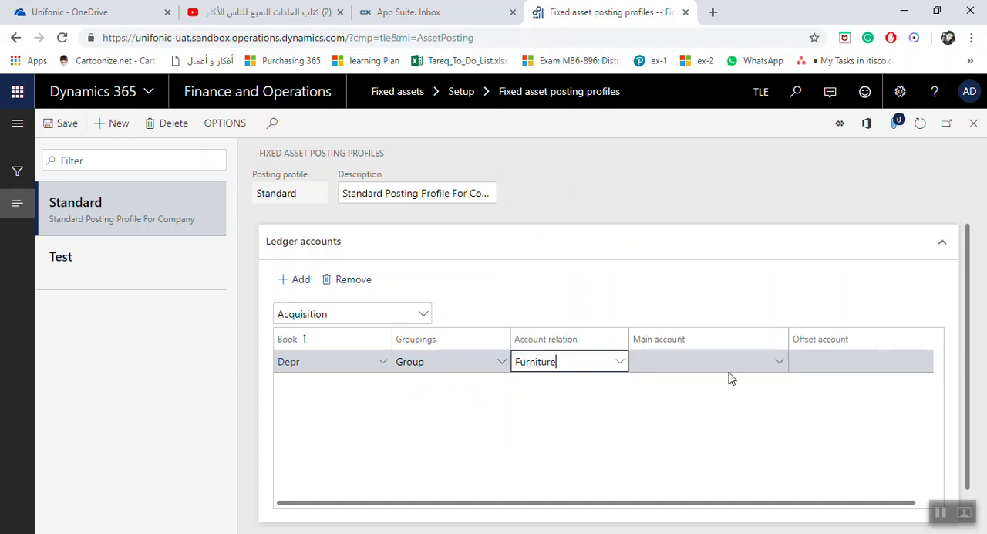
Assign the Furnitures ledger account as the main account of the Furniture acquisition line.
click(778, 367)
click(779, 362)
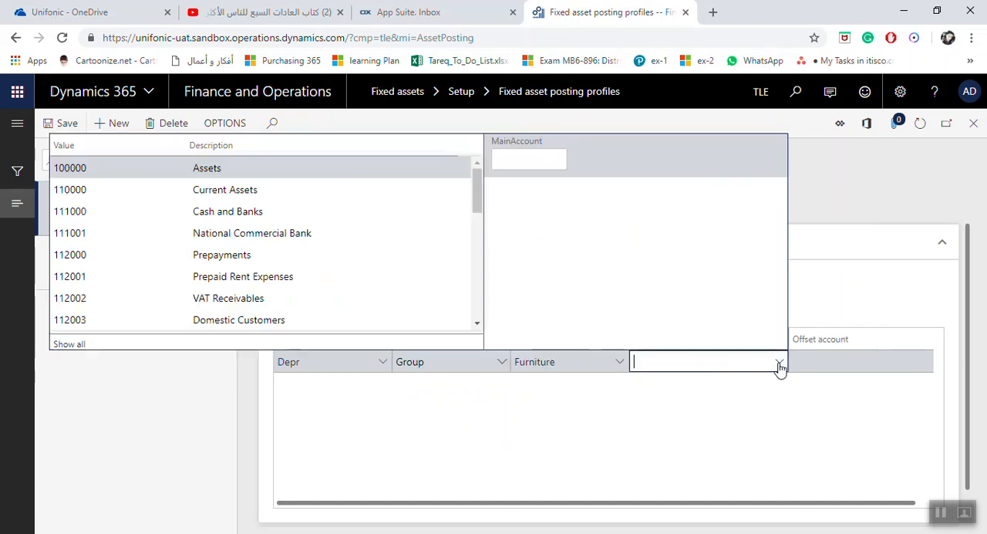
scroll(205, 215, down, 2)
scroll(206, 216, down, 2)
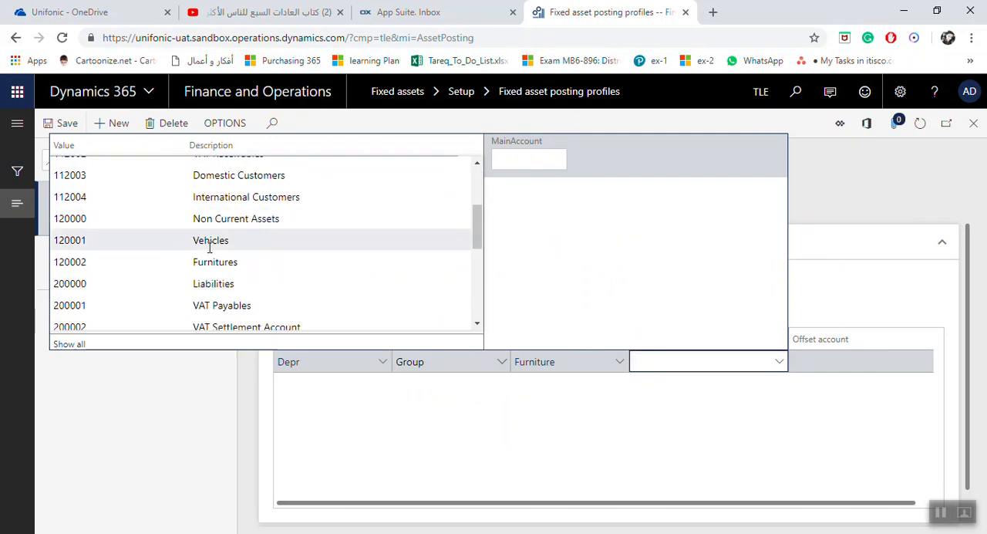
click(208, 263)
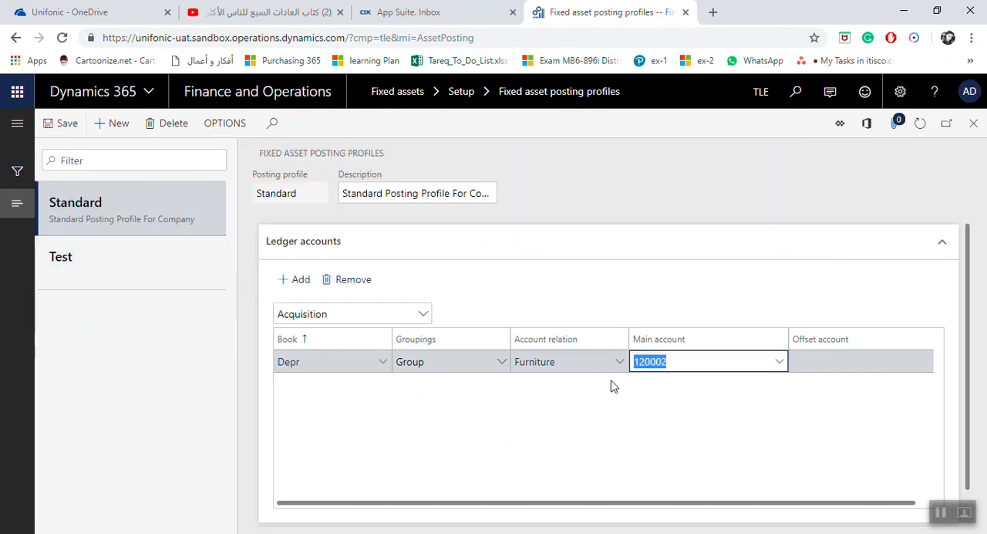
Save the Furniture acquisition line and inspect its offset account field, leaving it blank.
click(68, 128)
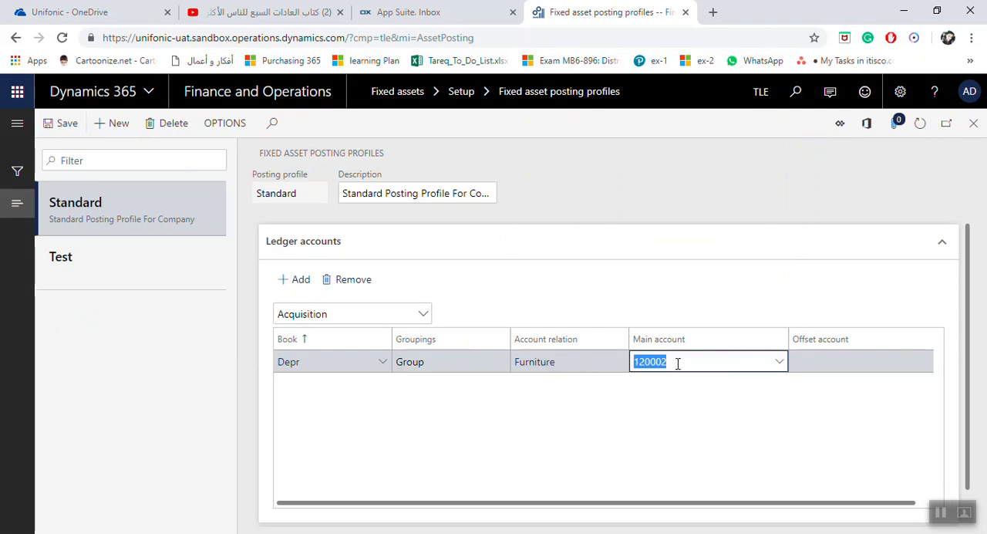
click(818, 361)
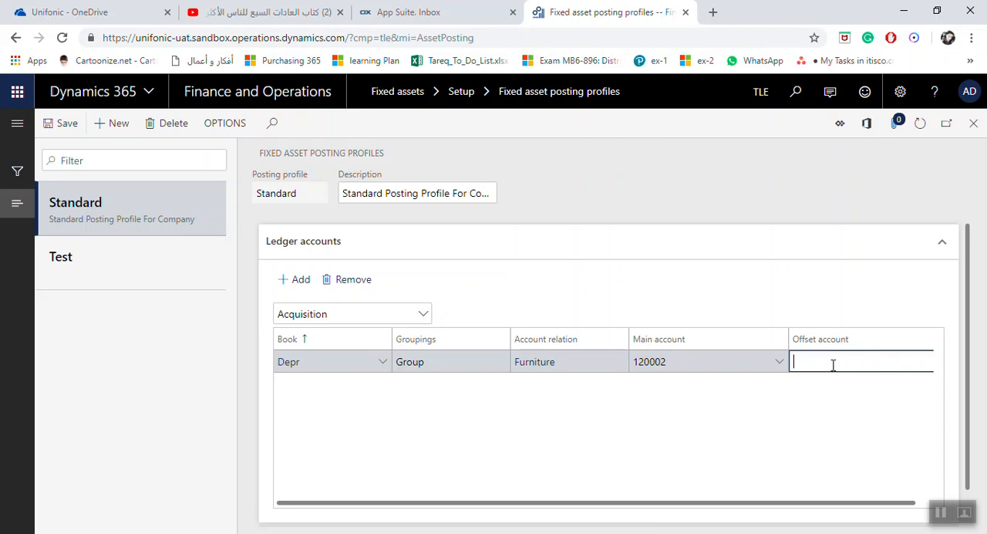
drag(685, 509, 750, 506)
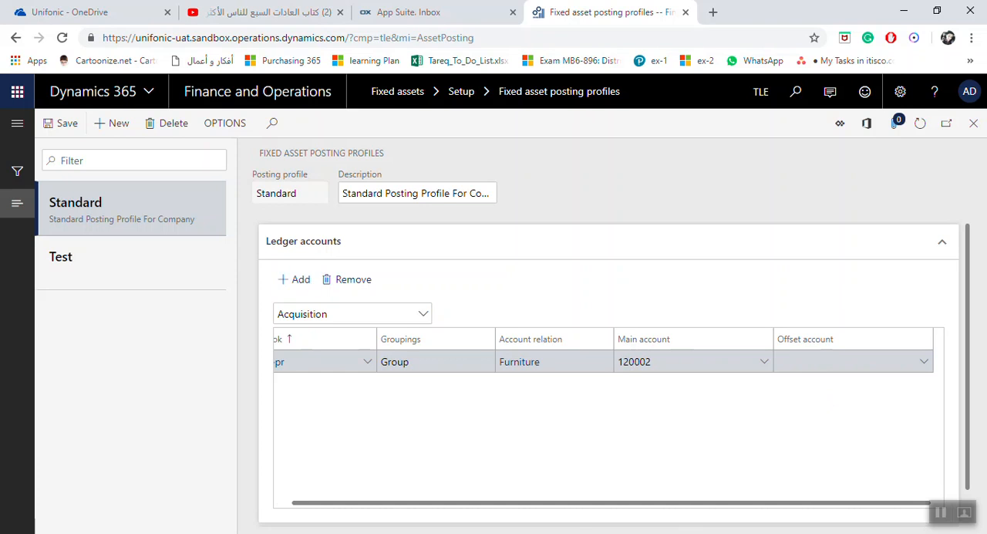
drag(574, 504, 509, 502)
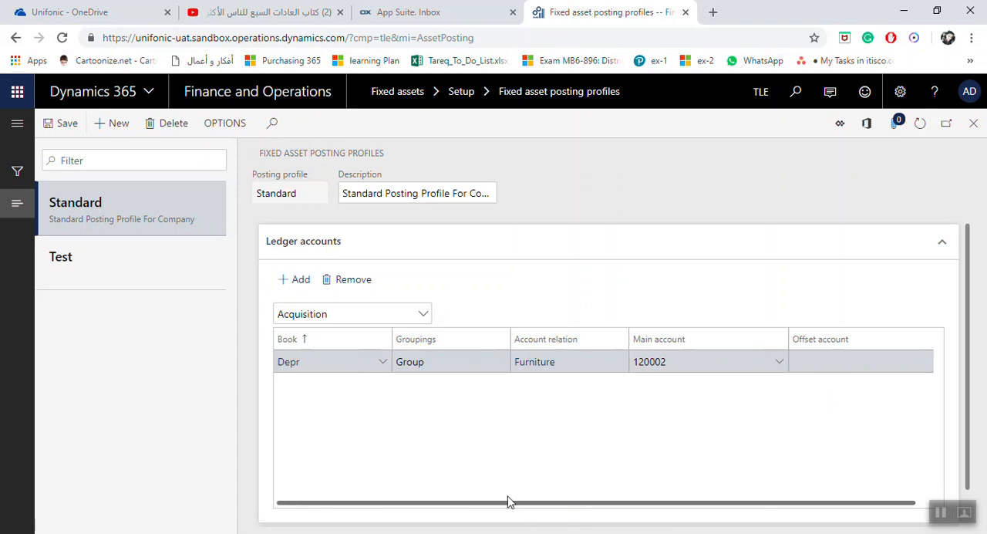
Add a second Acquisition line for the Depr book with grouping Group and account relation Vehicles.
click(311, 282)
click(382, 362)
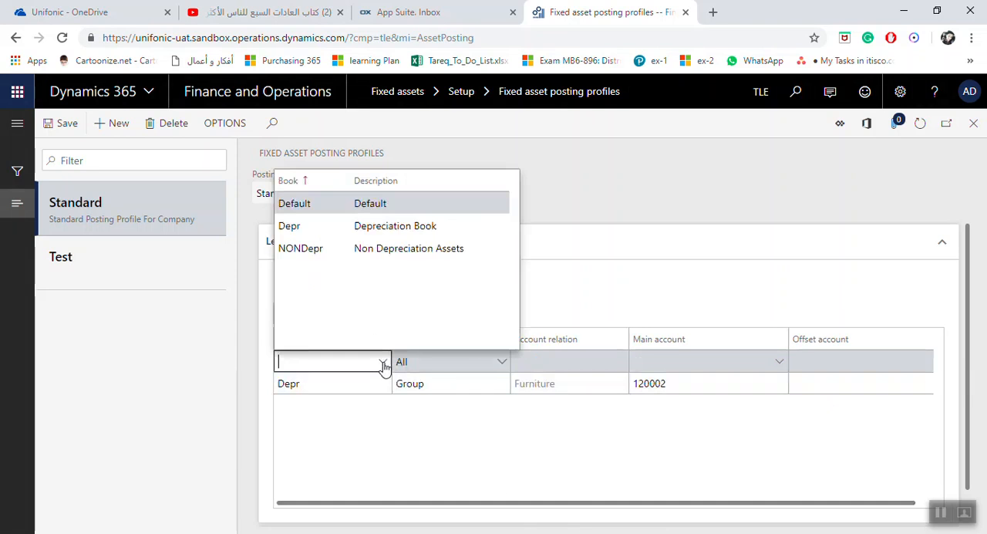
click(321, 225)
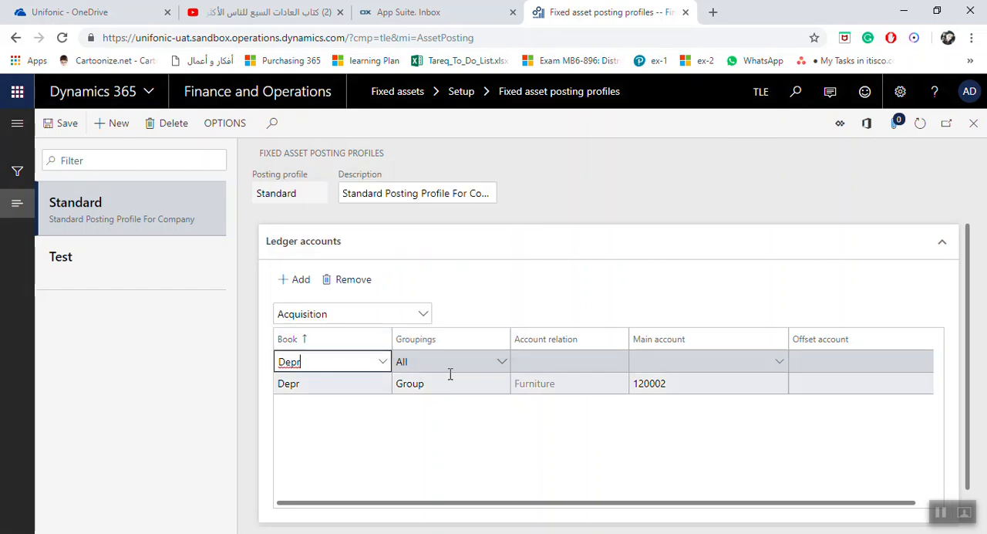
click(502, 362)
click(413, 407)
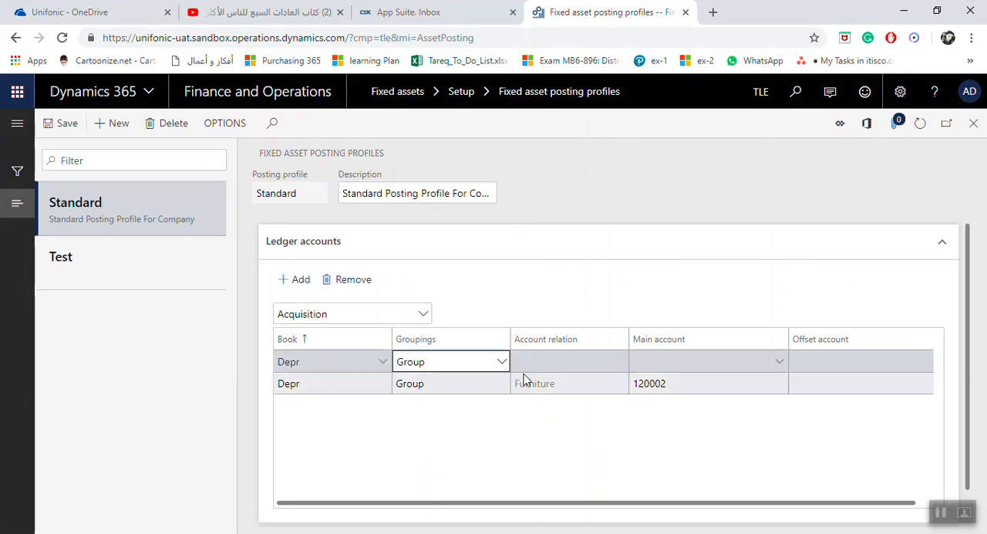
click(587, 364)
click(619, 361)
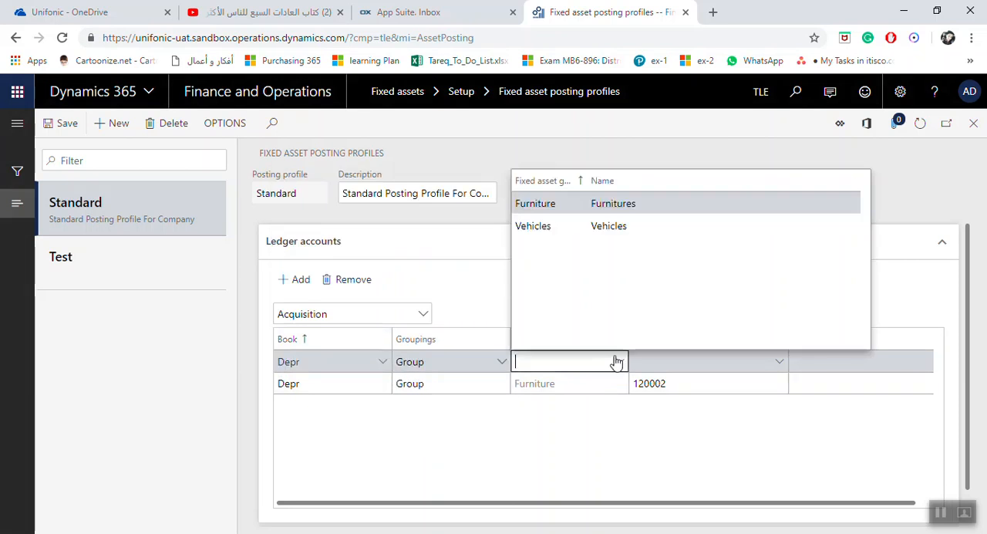
Assign ledger account 120001, Vehicles, as the main account of the Vehicles acquisition line.
click(783, 367)
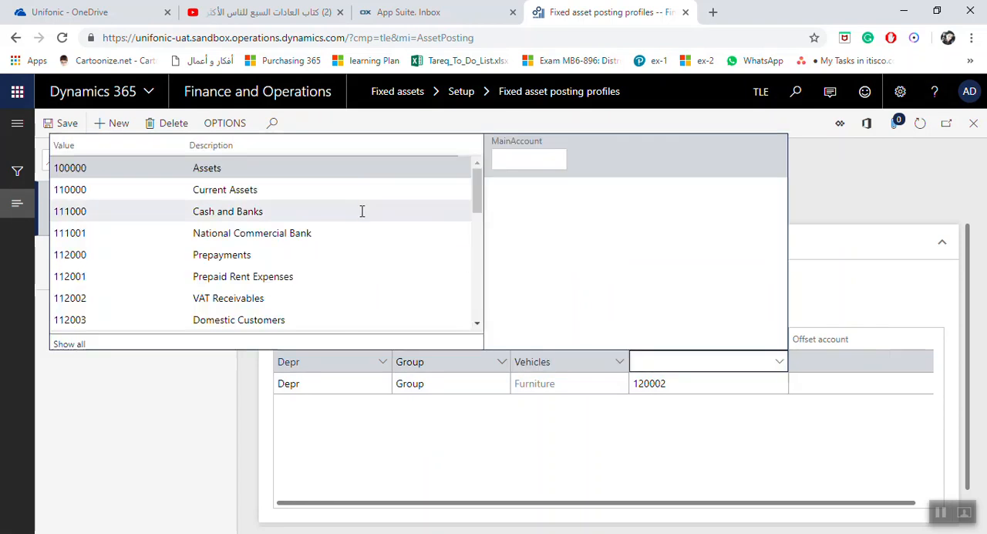
scroll(295, 260, down, 4)
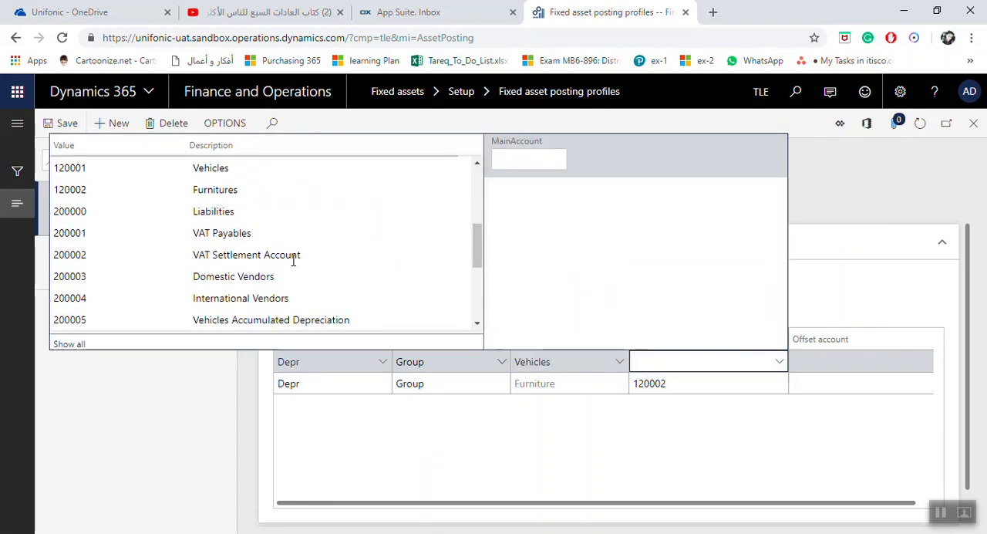
click(198, 170)
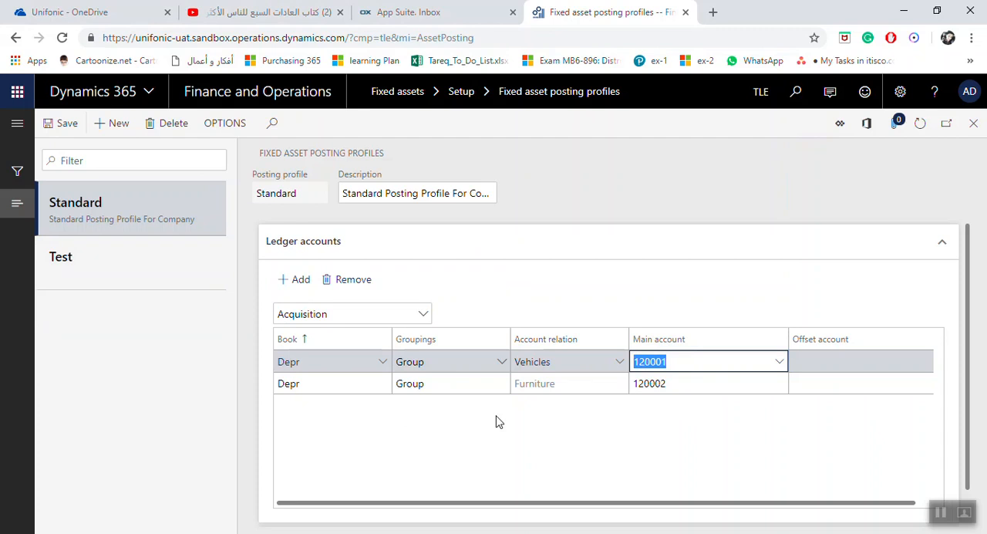
Switch the ledger accounts to the Depreciation transaction type and add a line for the Depr book.
click(426, 323)
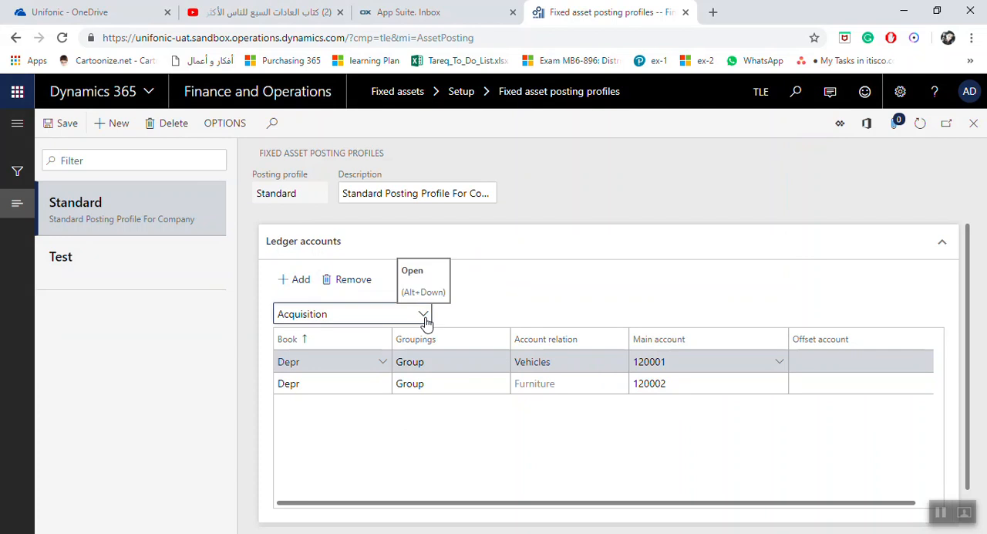
click(427, 315)
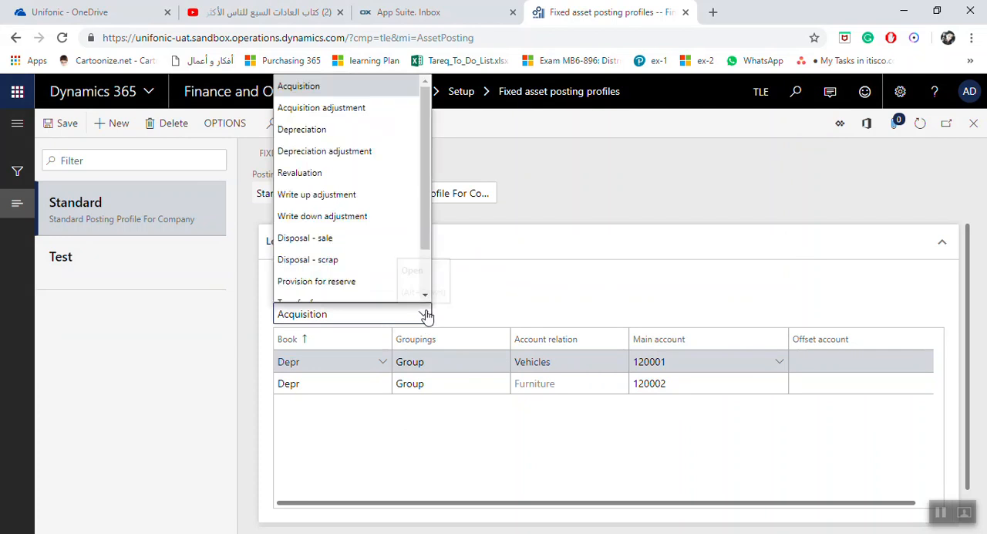
click(344, 129)
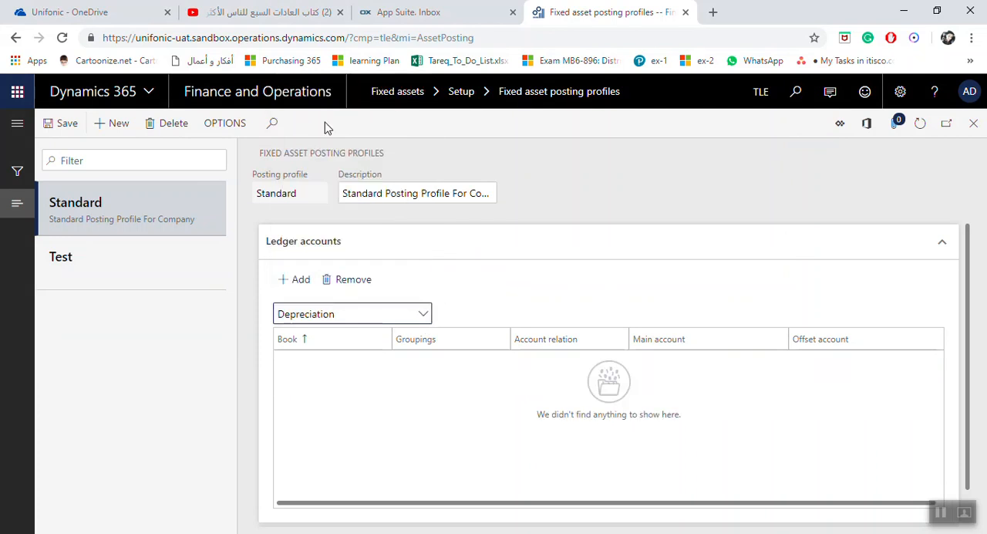
click(300, 281)
click(382, 362)
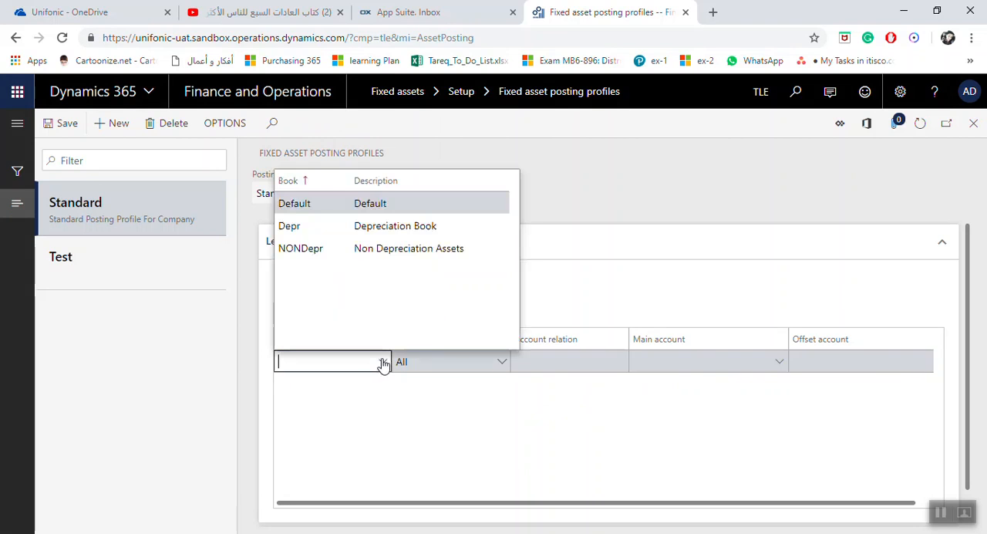
click(340, 227)
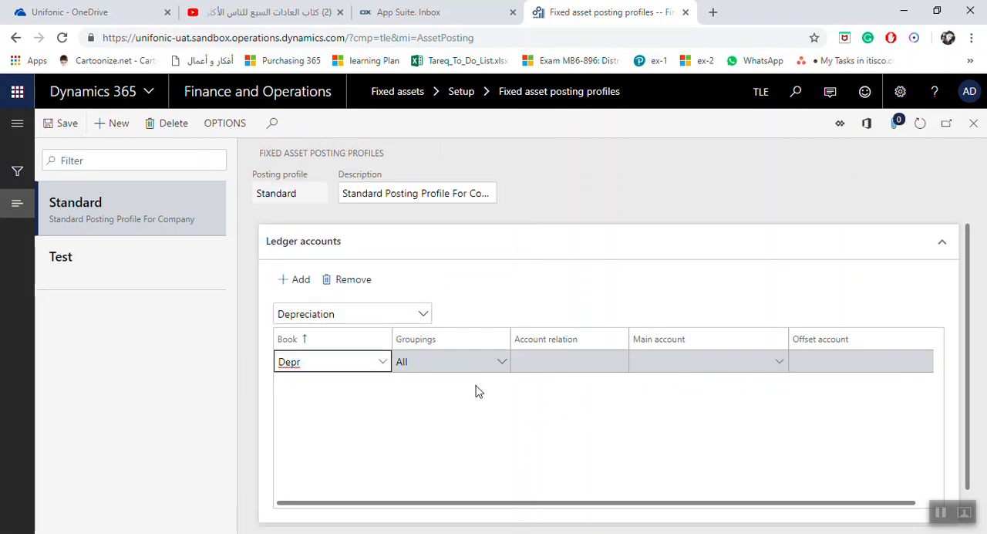
Set the Depreciation line's grouping to Group and its account relation to Furniture.
click(501, 363)
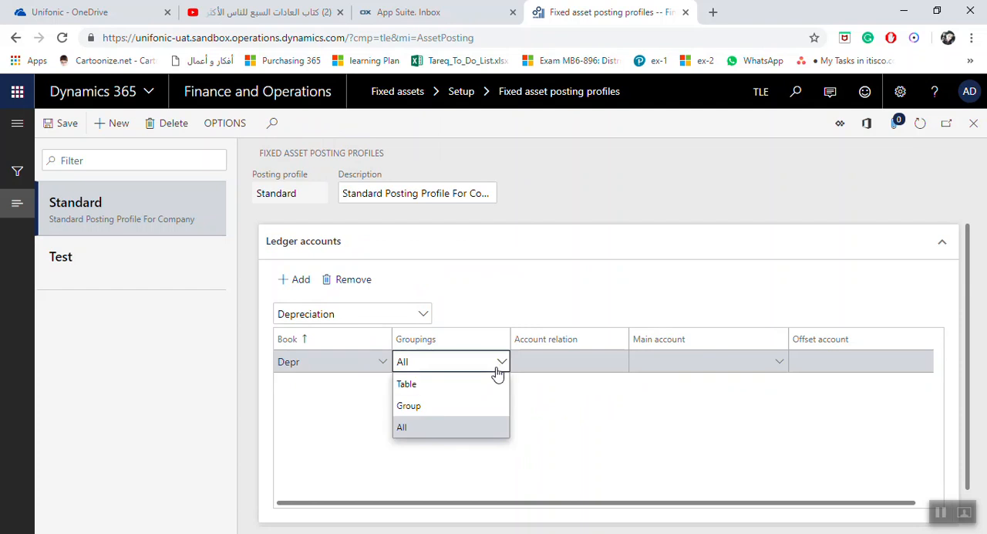
click(421, 407)
click(615, 365)
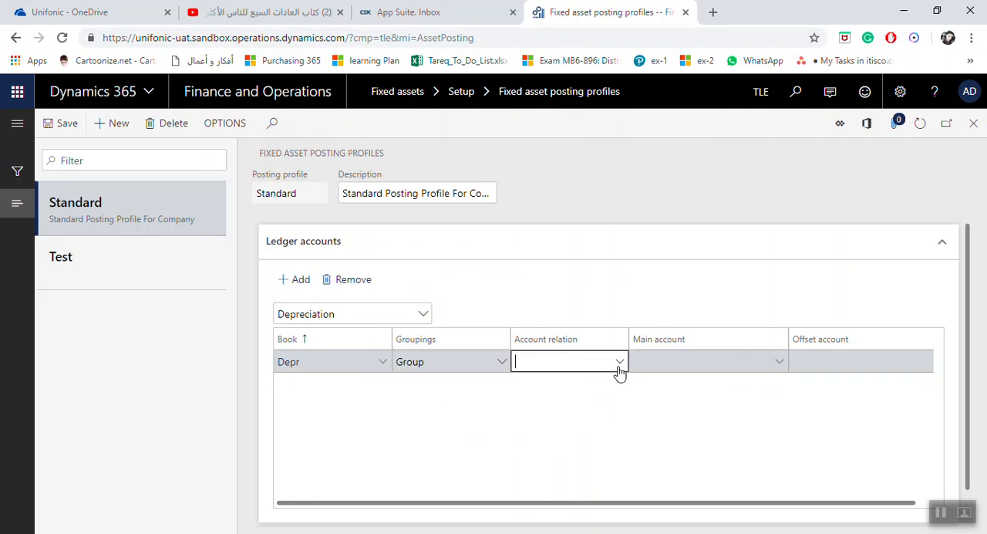
click(617, 369)
click(564, 204)
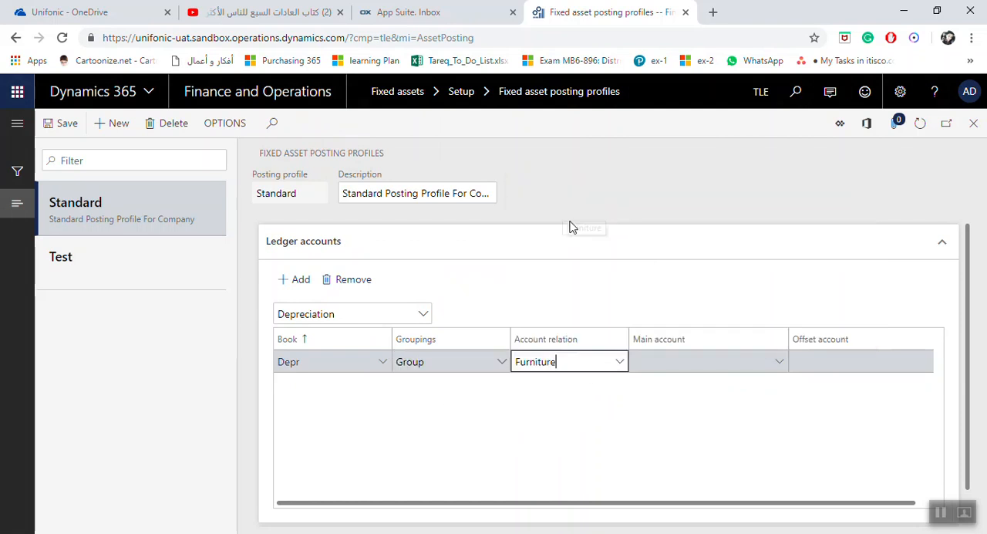
Assign account 200006, Furnitures Accumulated Depreciation, as the main account of the Furniture depreciation line.
click(742, 360)
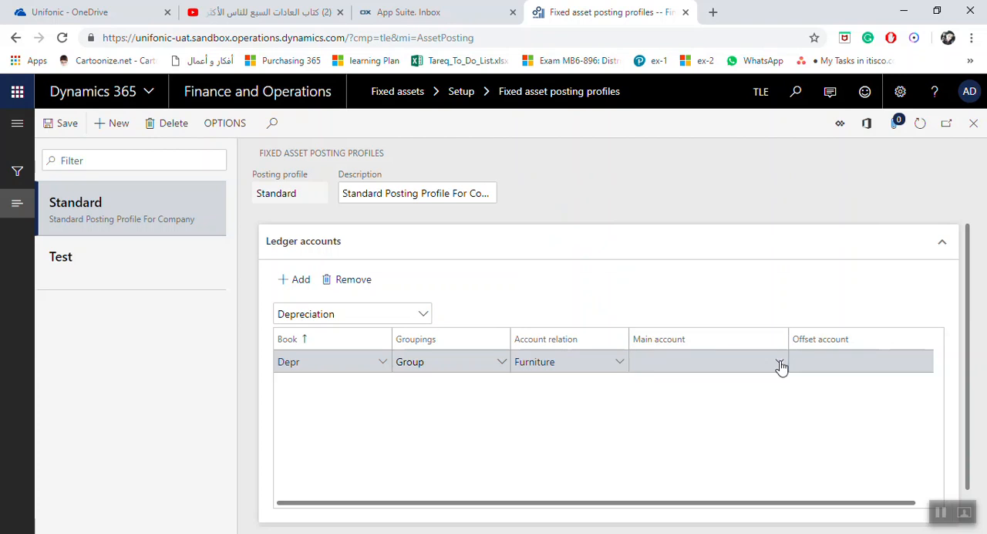
click(780, 362)
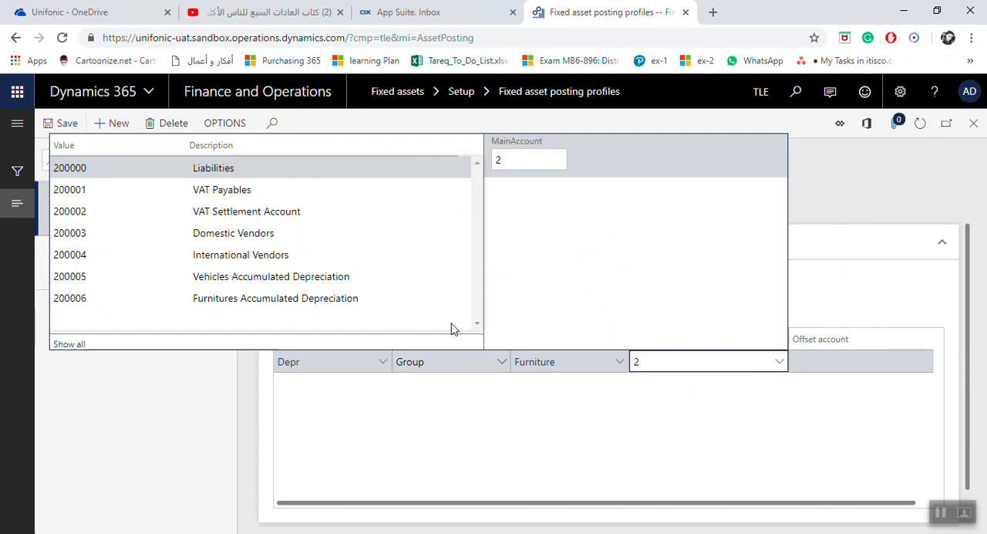
click(323, 298)
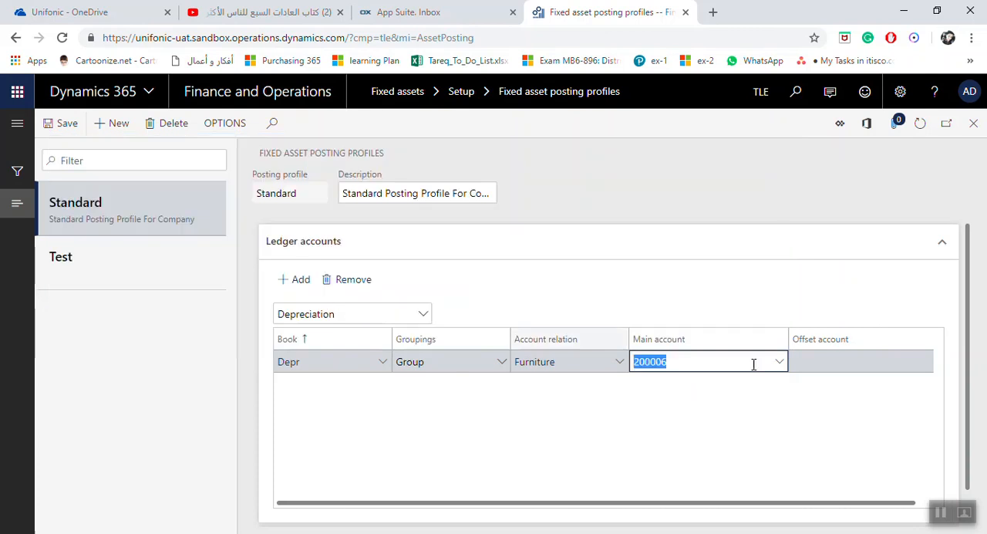
Set the Furniture depreciation line's offset account to 500004, Furniture Depreciation.
click(879, 361)
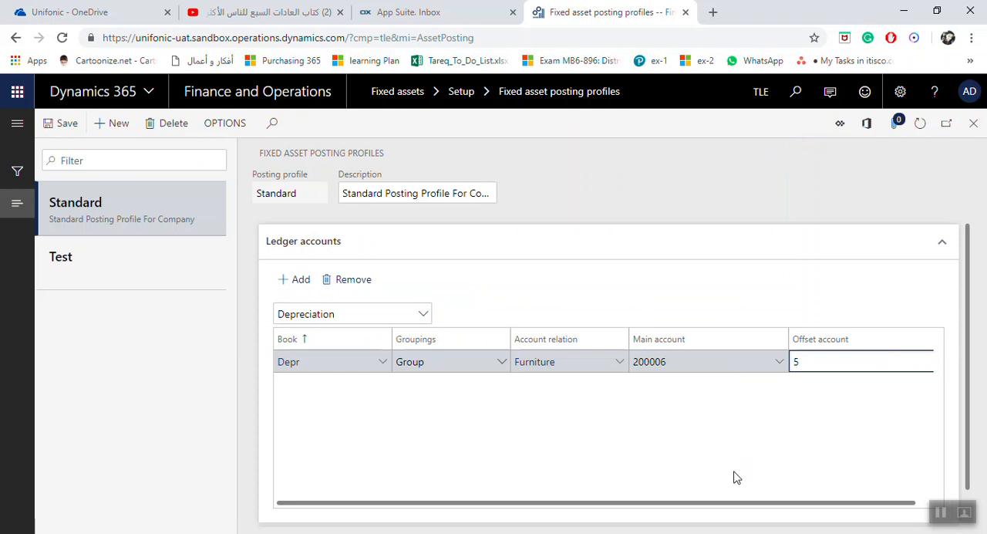
drag(748, 502, 794, 505)
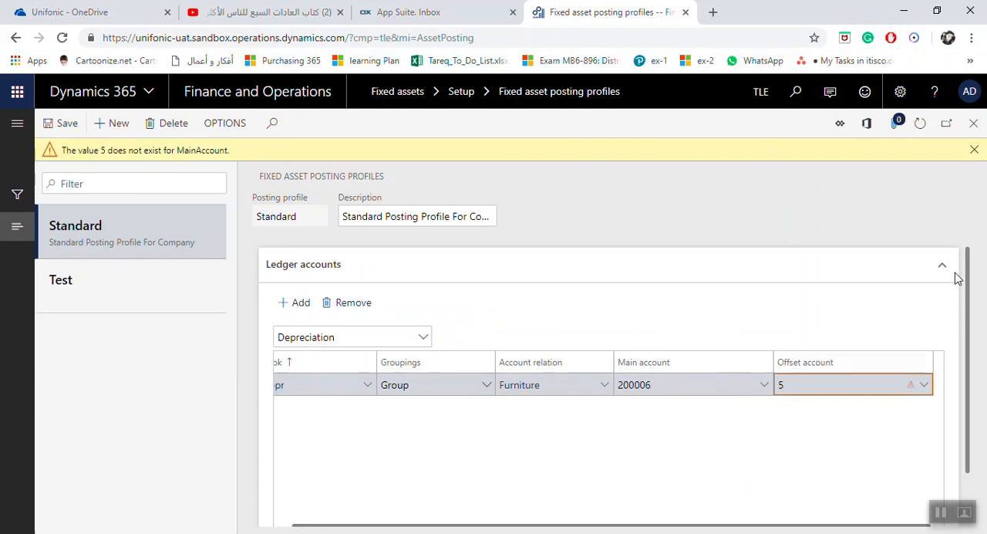
click(974, 150)
click(926, 370)
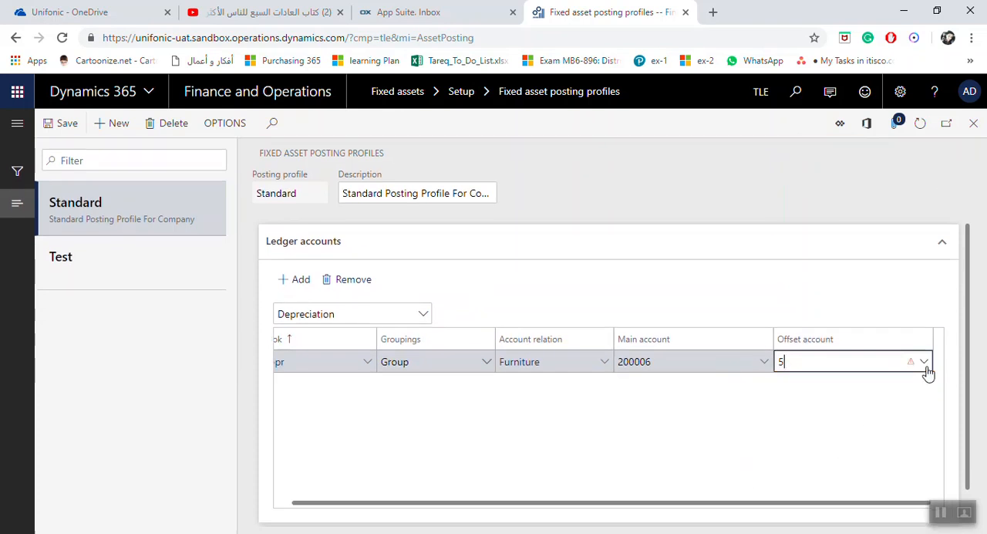
click(926, 369)
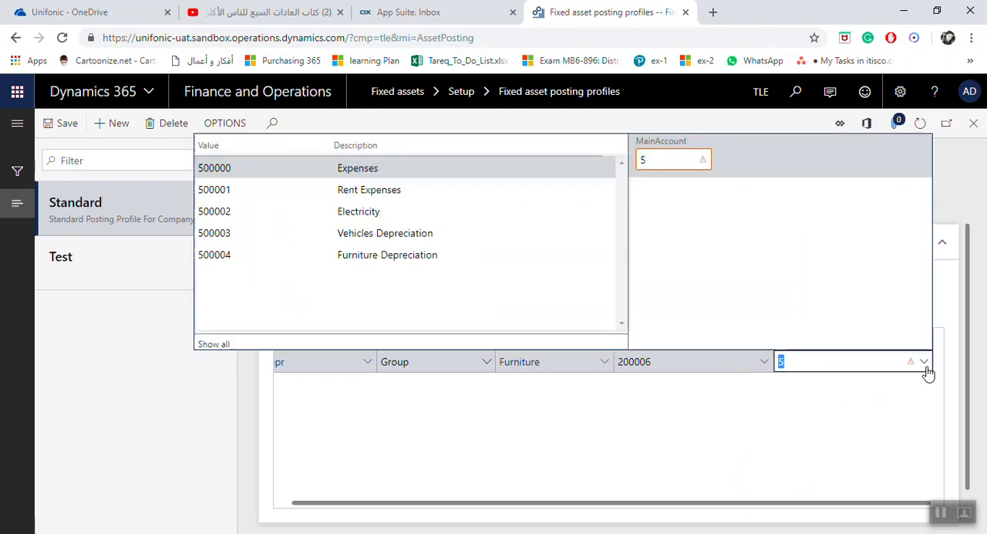
click(392, 255)
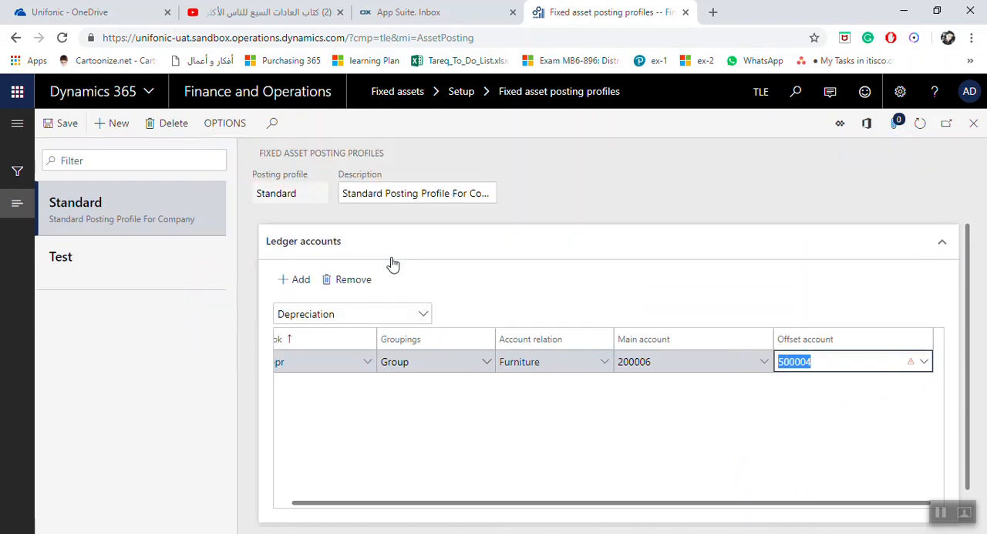
drag(668, 502, 655, 509)
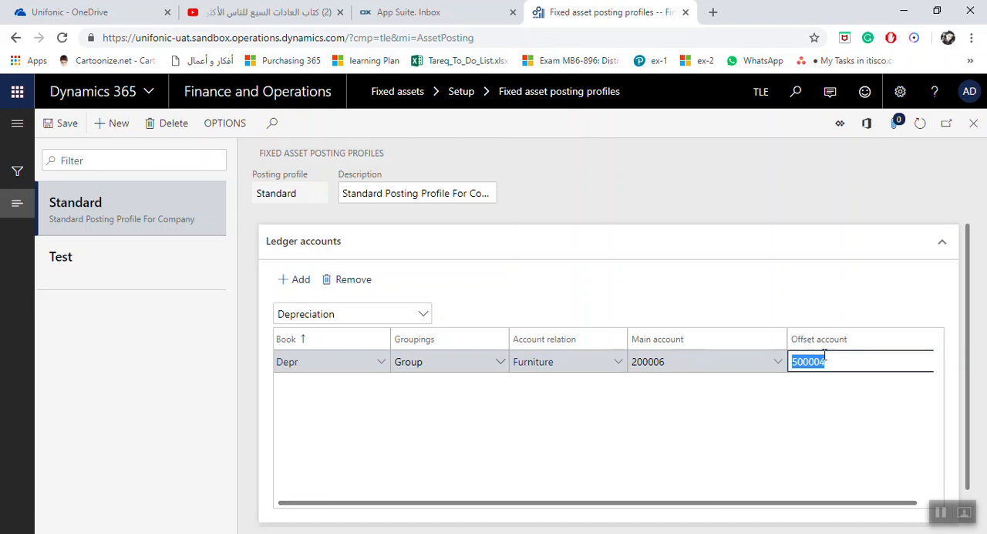
drag(665, 503, 614, 500)
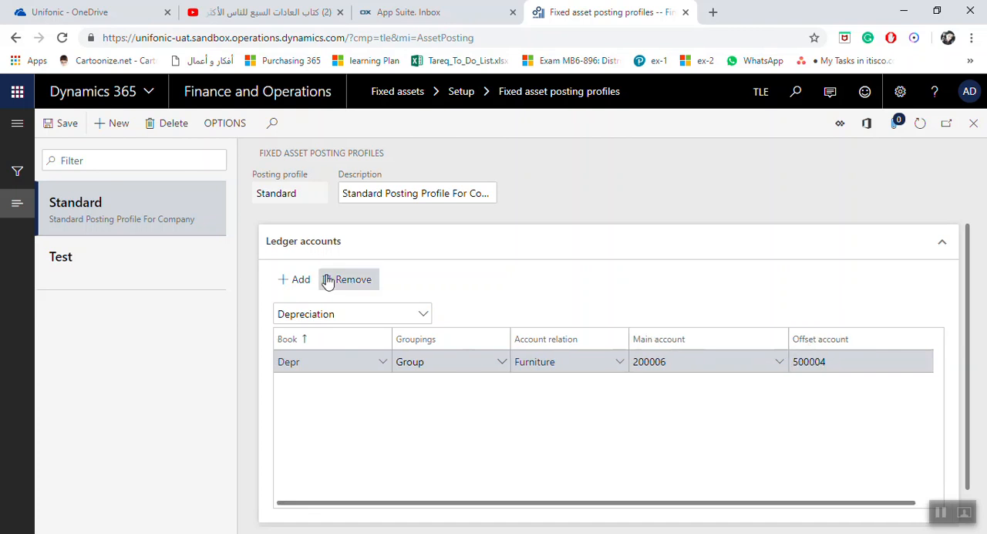
Add a second Depreciation line for the Depr book with grouping Group and account relation Vehicles.
click(294, 281)
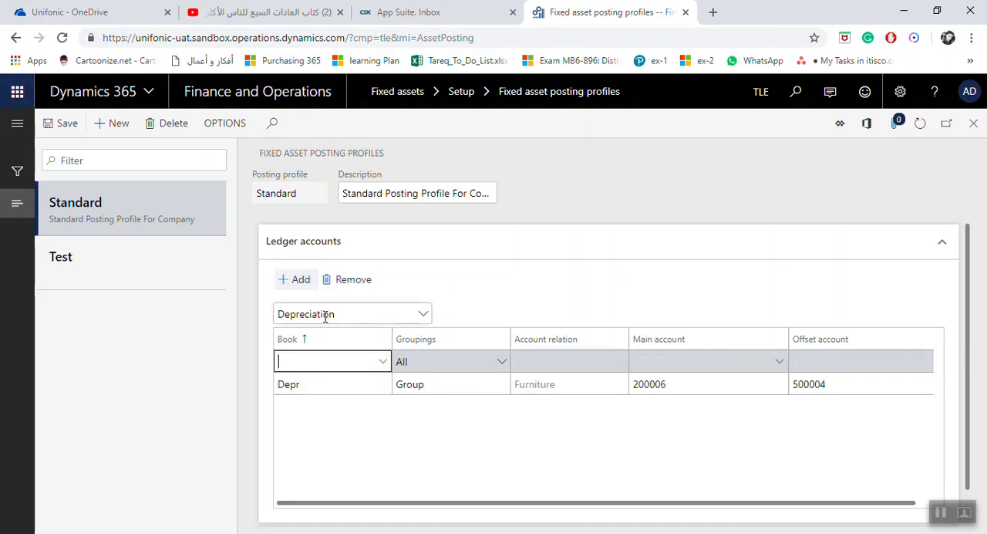
click(383, 362)
click(352, 225)
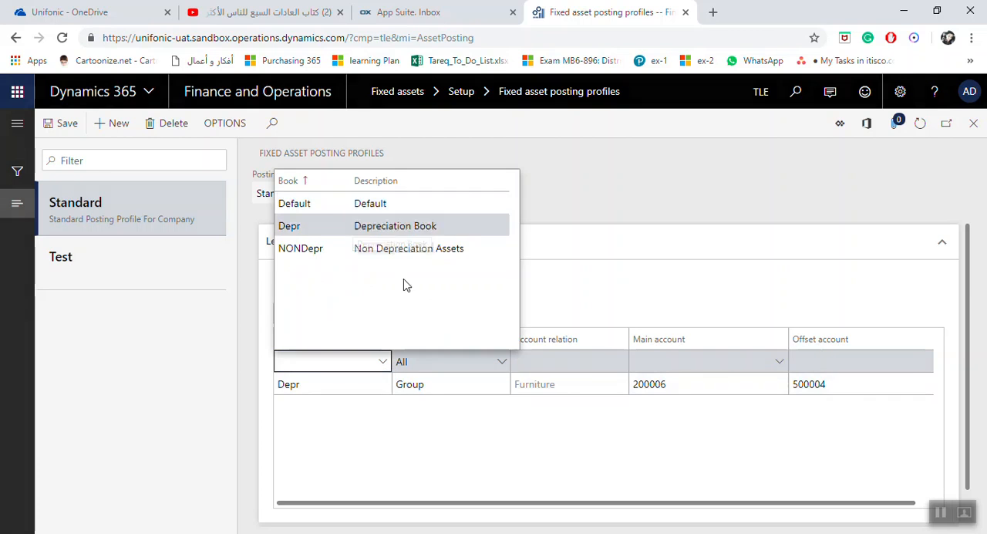
click(506, 363)
click(451, 405)
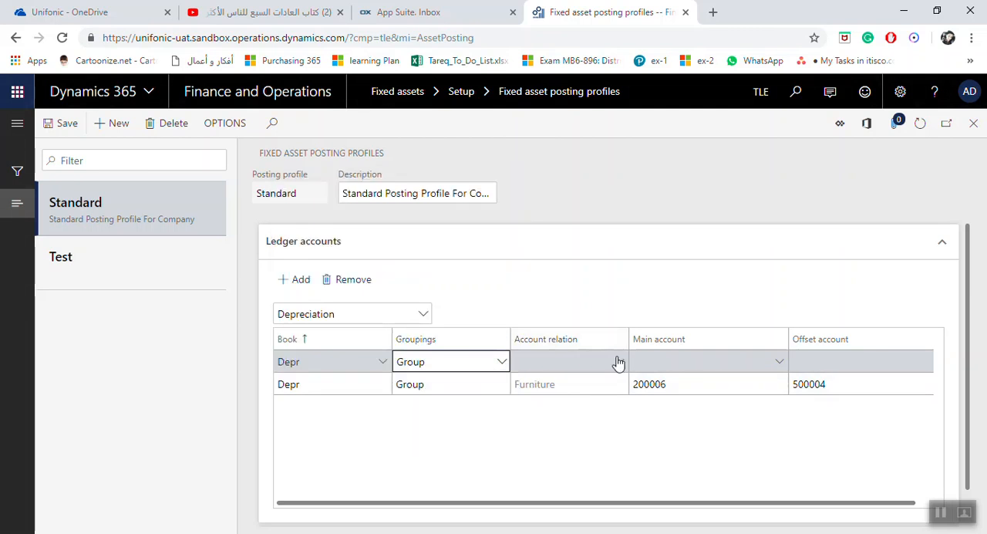
click(618, 363)
click(619, 361)
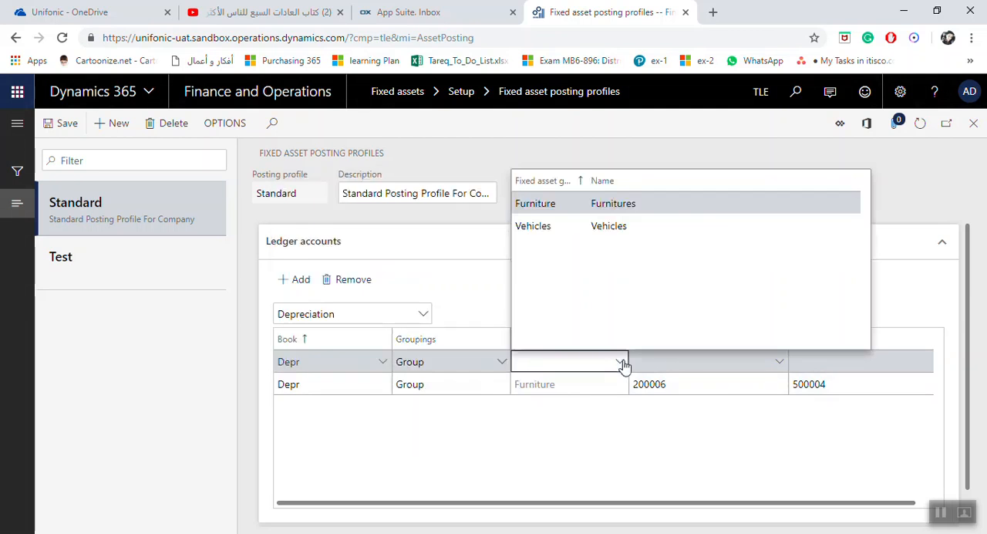
click(604, 264)
Assign account 200005, Vehicles Accumulated Depreciation, as the main account of the Vehicles depreciation line.
click(781, 364)
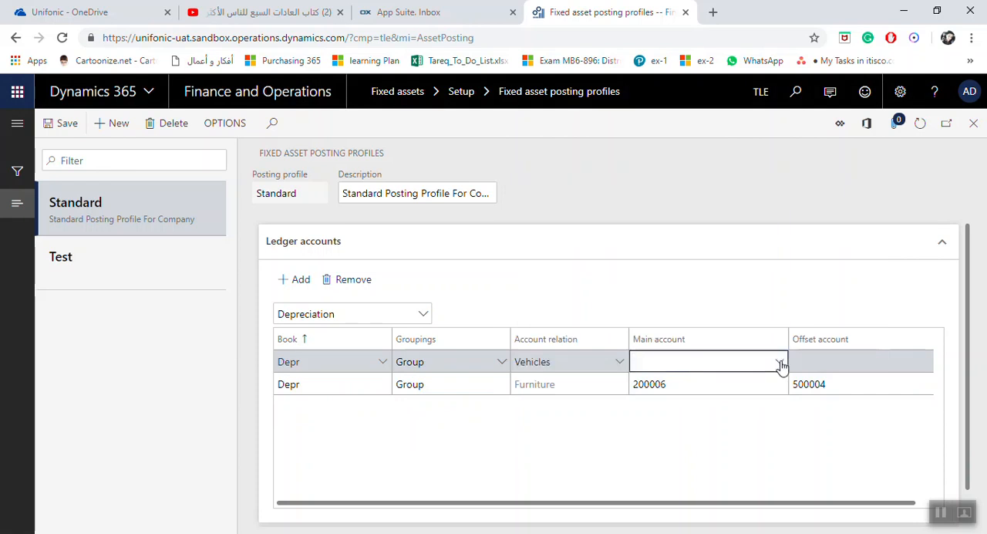
click(780, 365)
text(2)
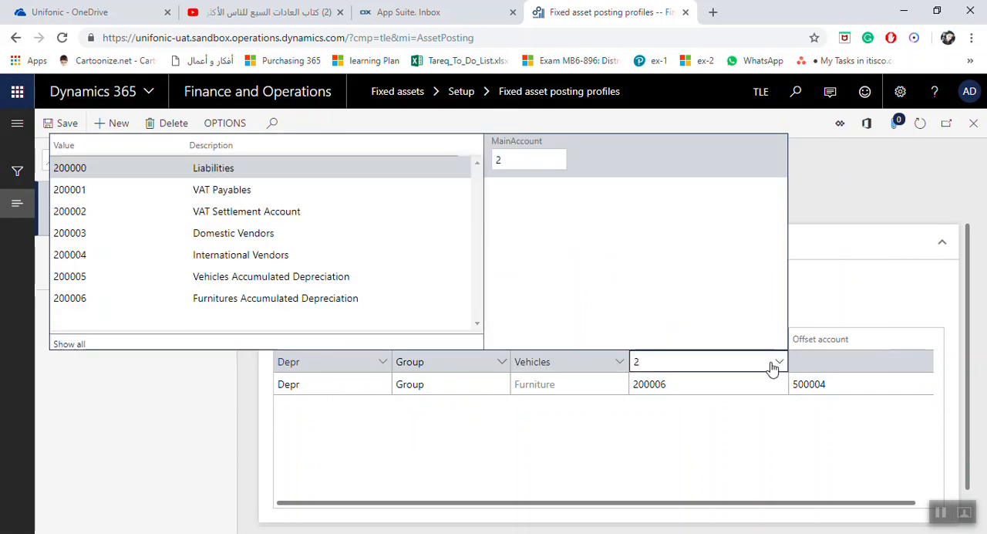
click(342, 276)
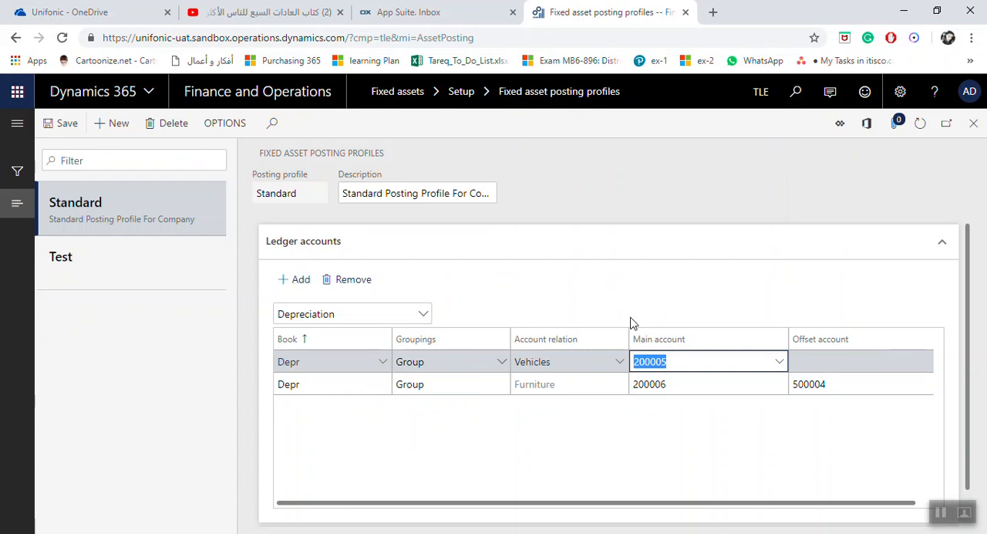
Set the Vehicles depreciation line's offset account to 500003, Vehicles Depreciation, and save the entry.
click(833, 364)
drag(833, 505, 899, 505)
click(924, 363)
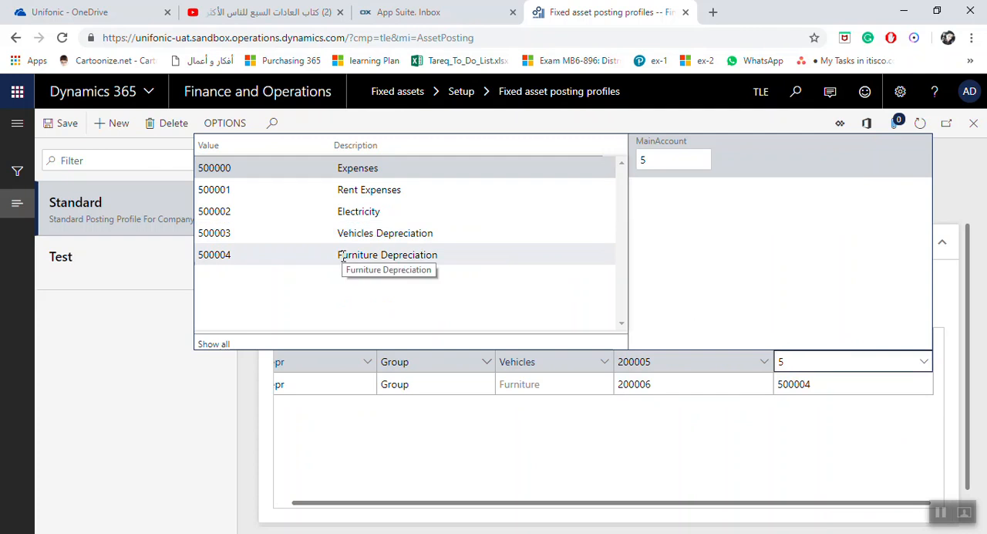
click(357, 233)
click(68, 126)
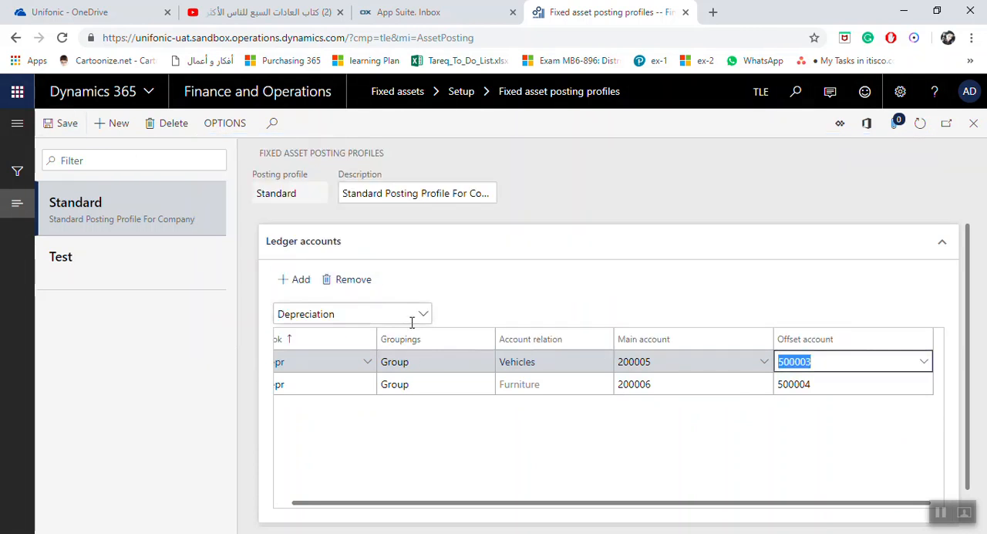
Review the available transaction types without leaving Depreciation, check both depreciation lines, and save the Standard posting profile.
drag(509, 502, 462, 509)
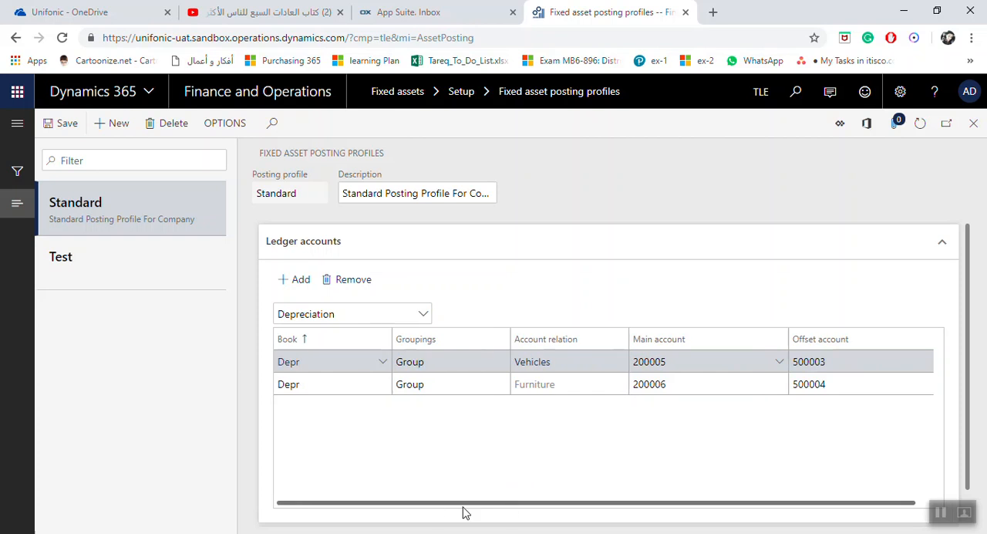
click(424, 317)
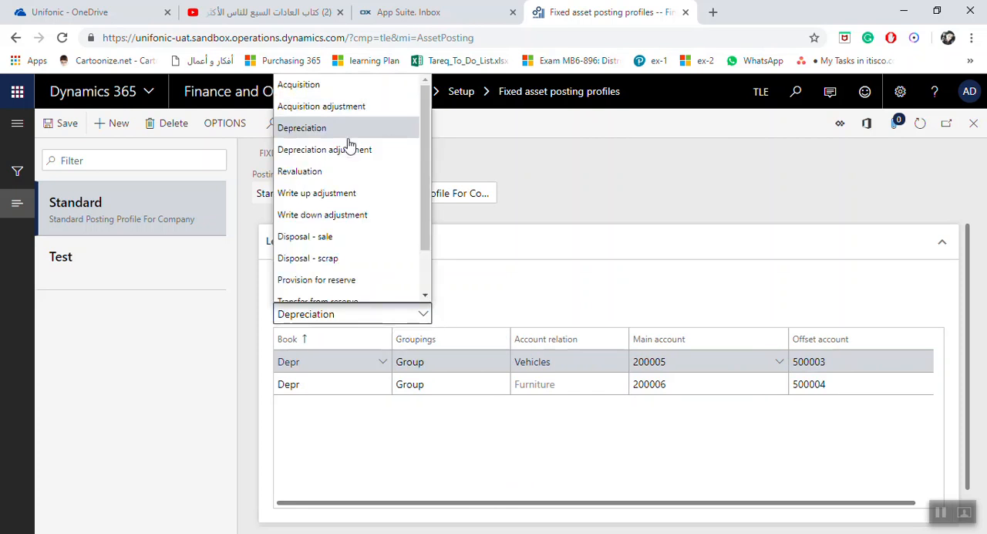
click(399, 435)
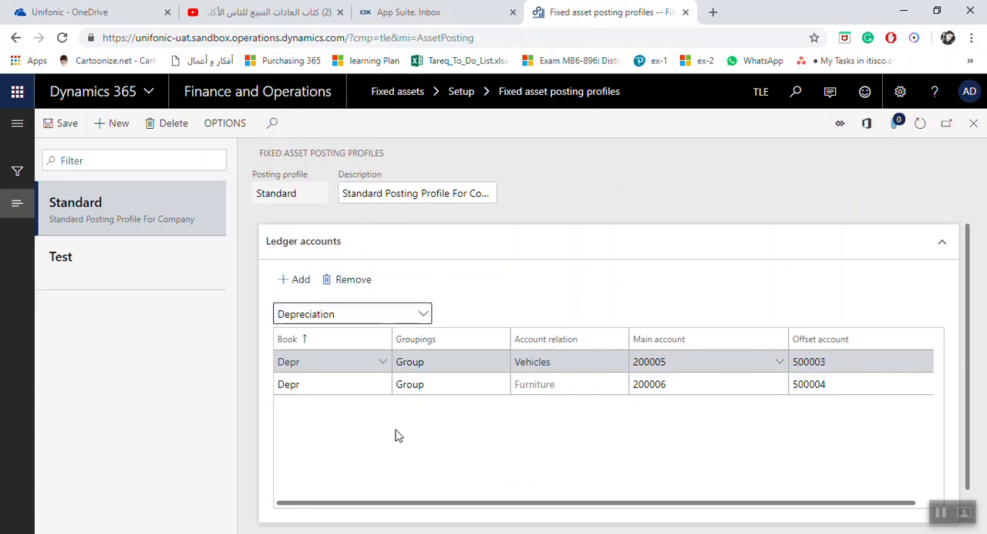
drag(630, 500, 671, 486)
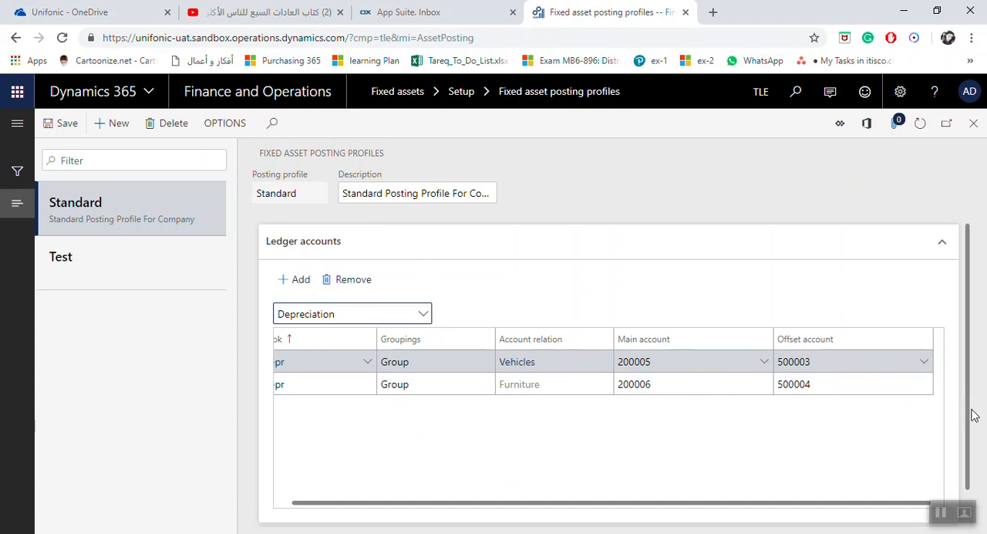
scroll(974, 415, down, 1)
scroll(949, 375, up, 1)
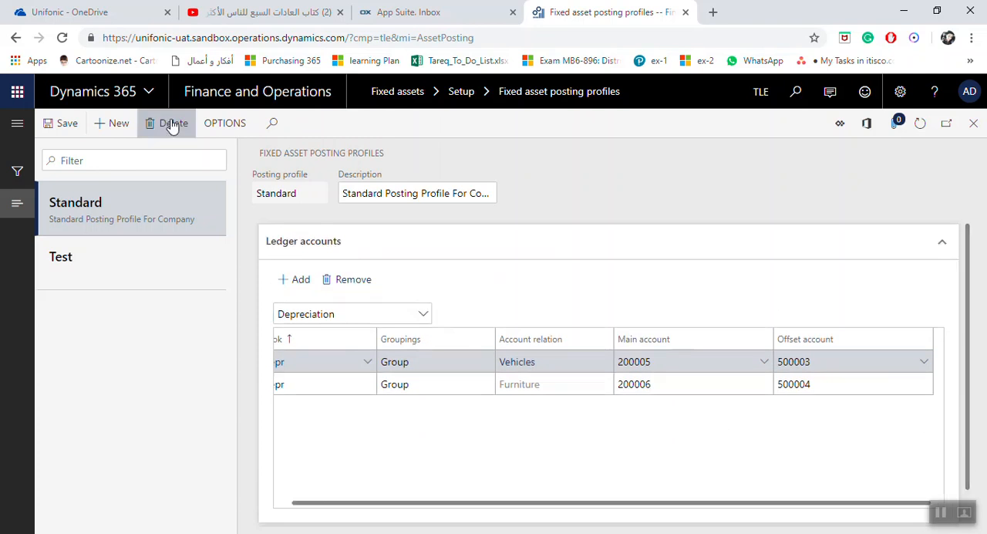
click(65, 124)
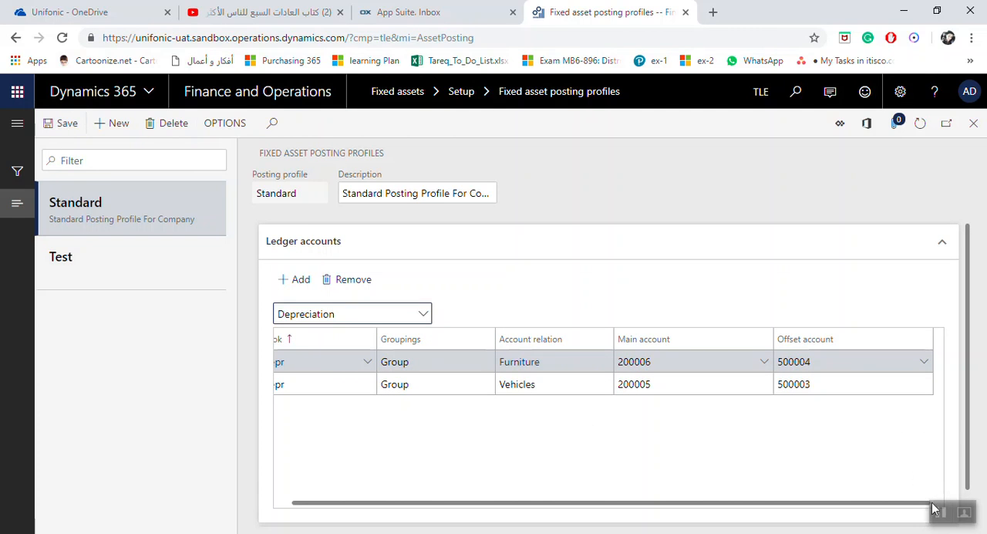